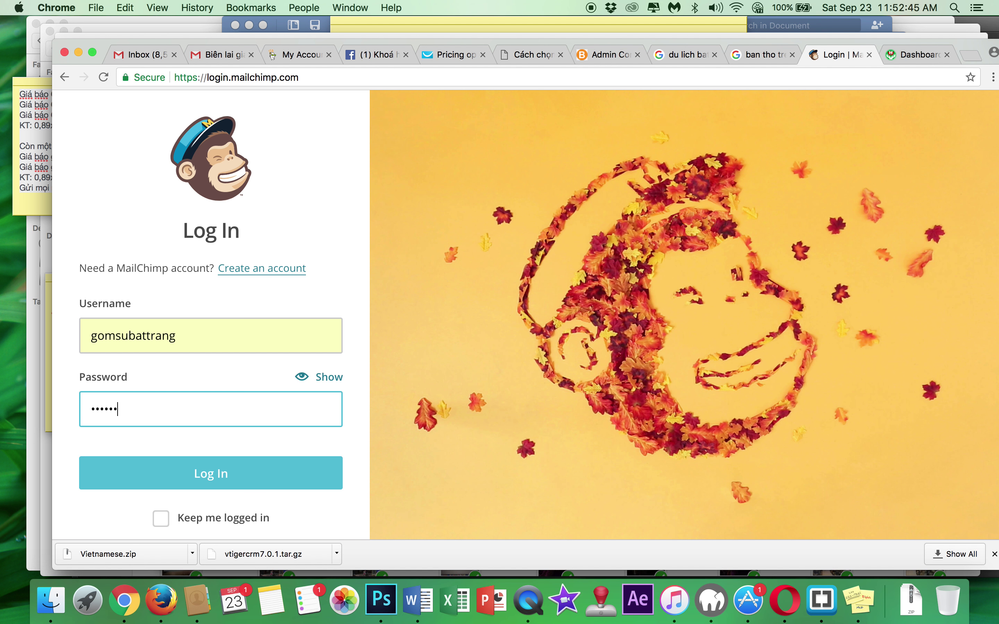
- Log in to MailChimp with the entered account password
key("Return")
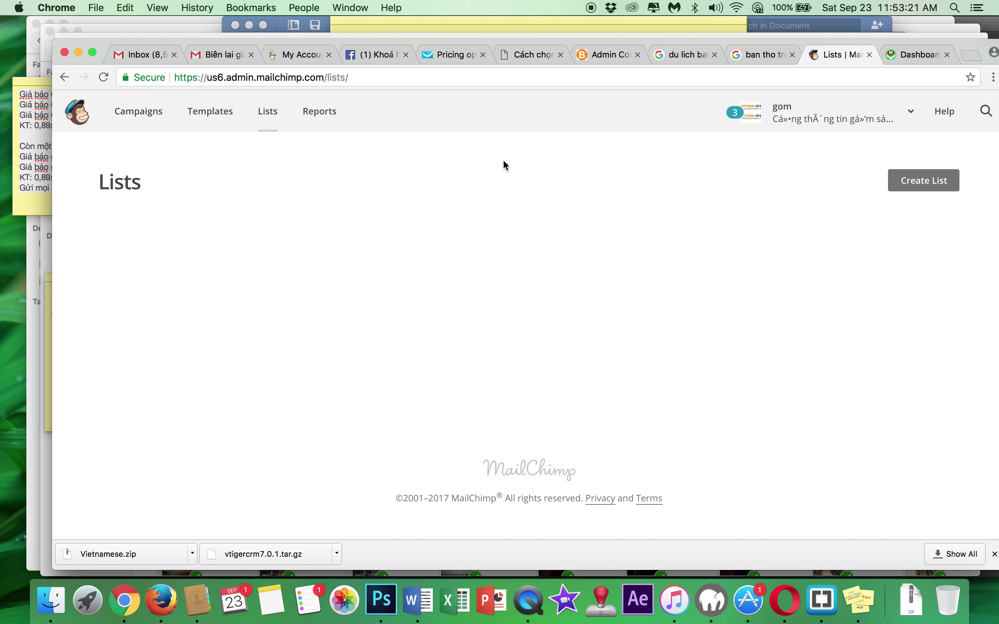
- Choose to create a brand-new mailing list rather than groups within an existing list
left_click(921, 186)
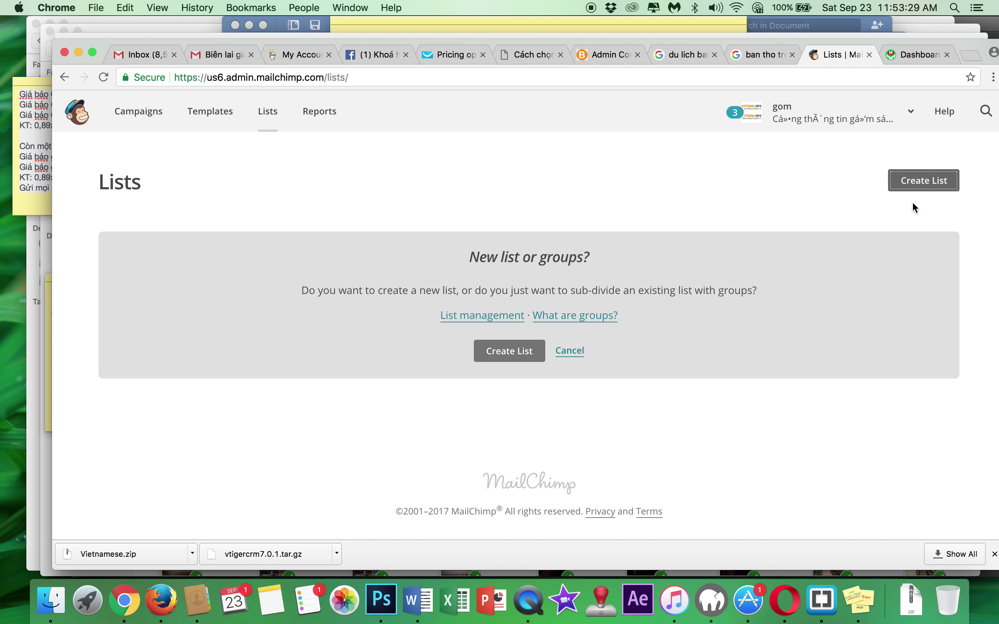
left_click(924, 186)
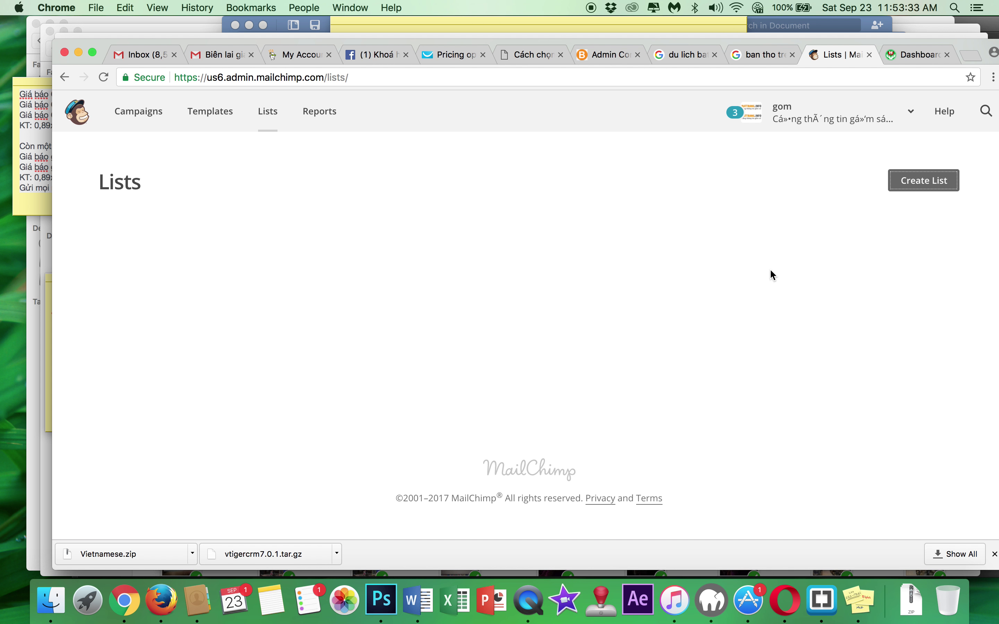
left_click(920, 191)
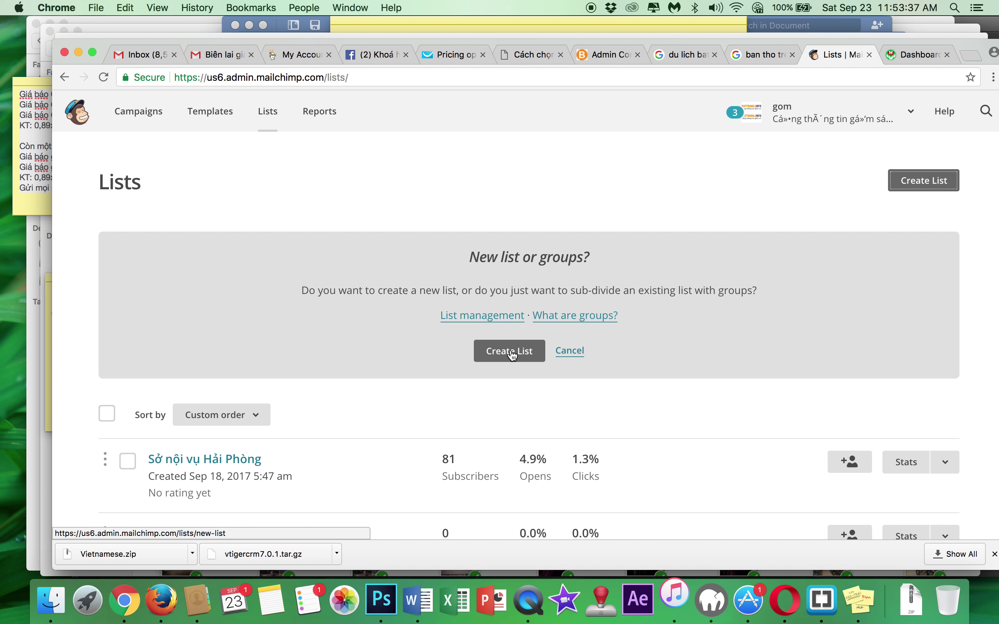
left_click(529, 356)
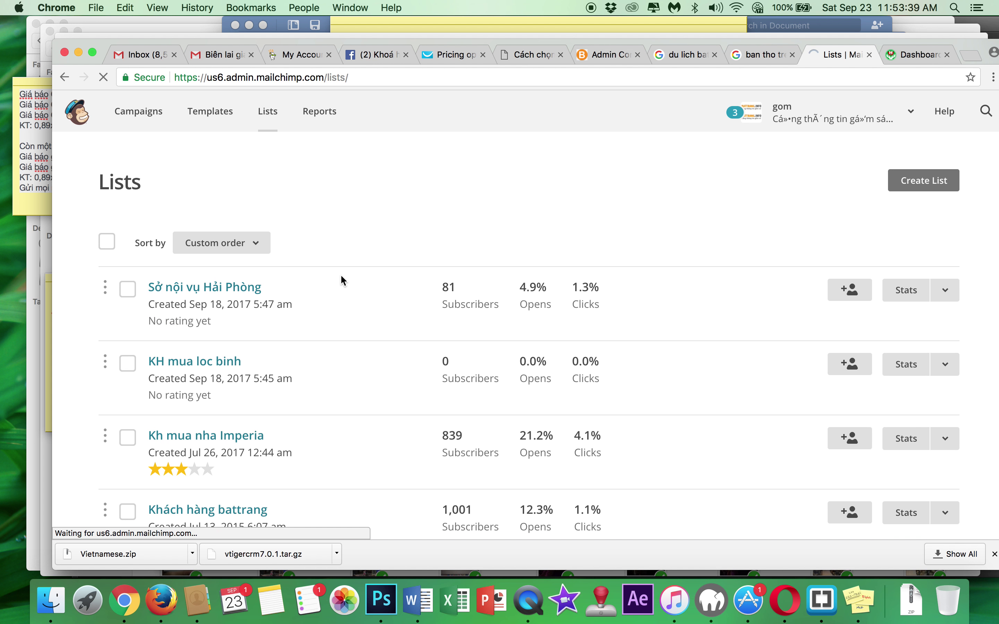
left_click(243, 295)
- Enter list name 'KH dang ky lay gia', the sender e-mail address, and from name 'gốm sứ bát tràng'
type("KH dang l")
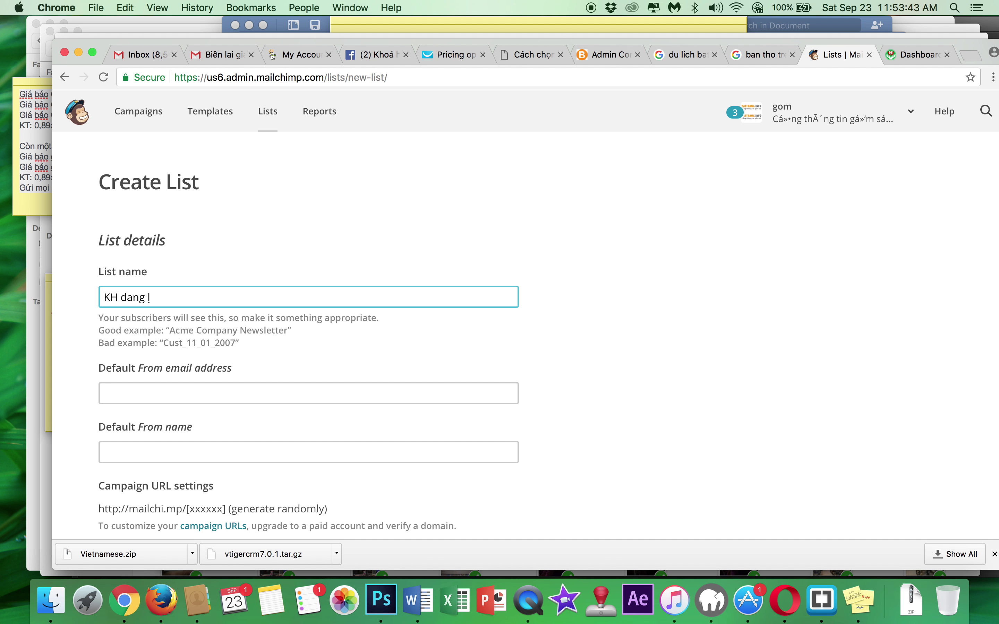
type("y lay gia")
left_click(266, 360)
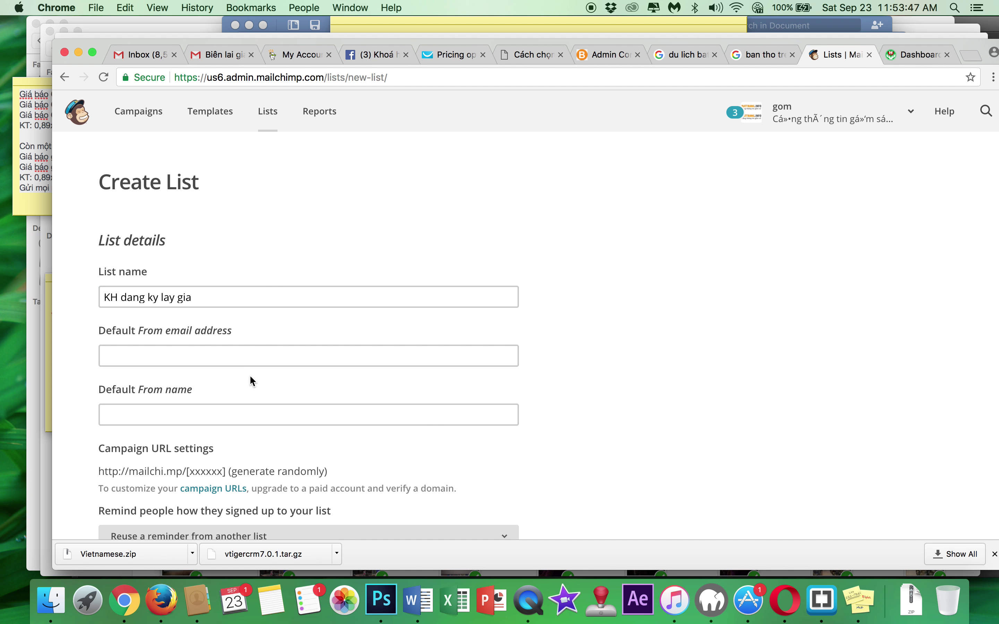
left_click(243, 361)
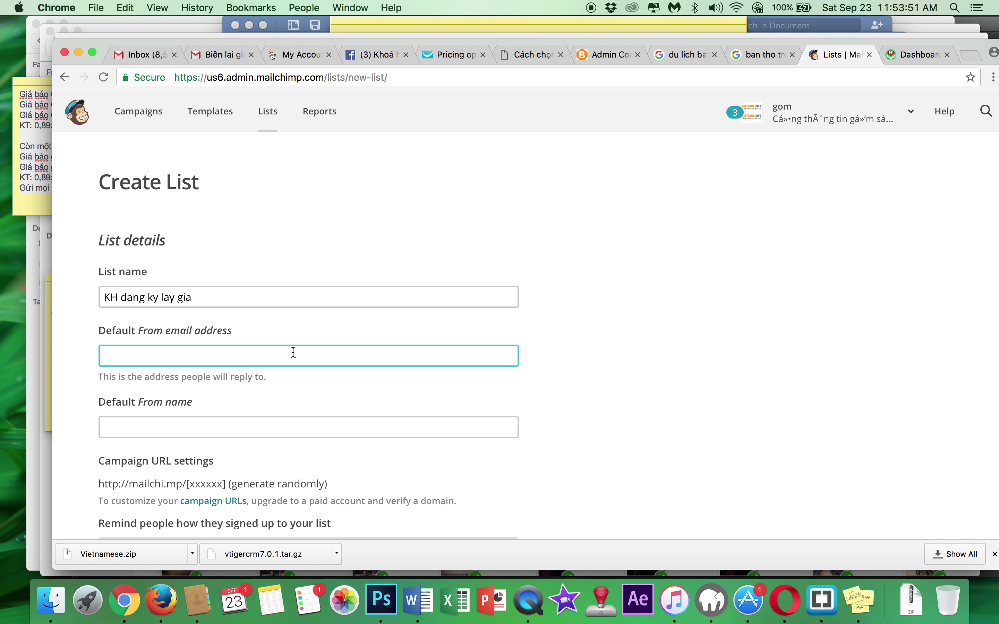
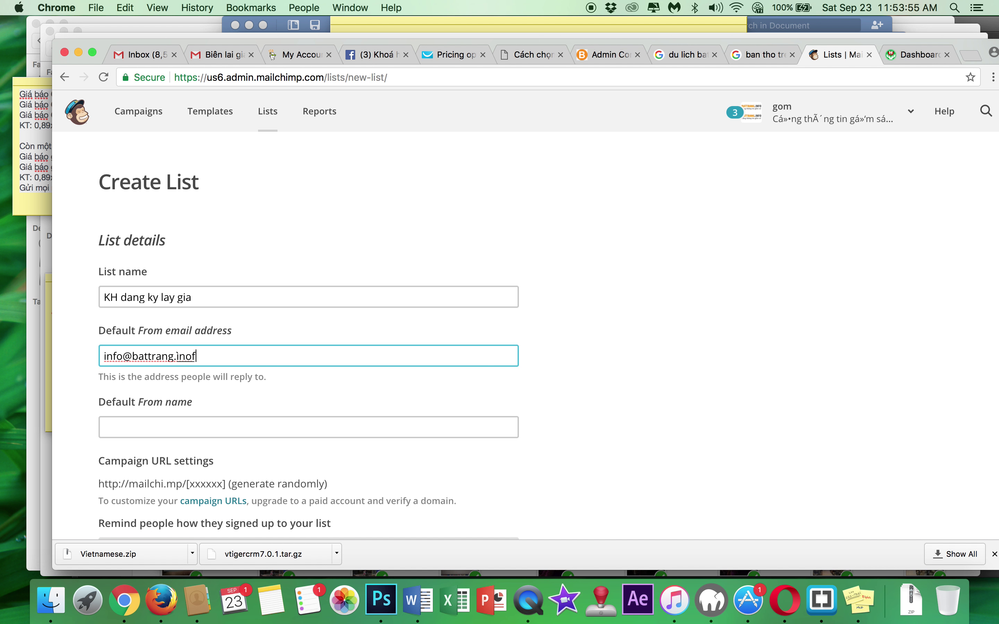
left_click(350, 430)
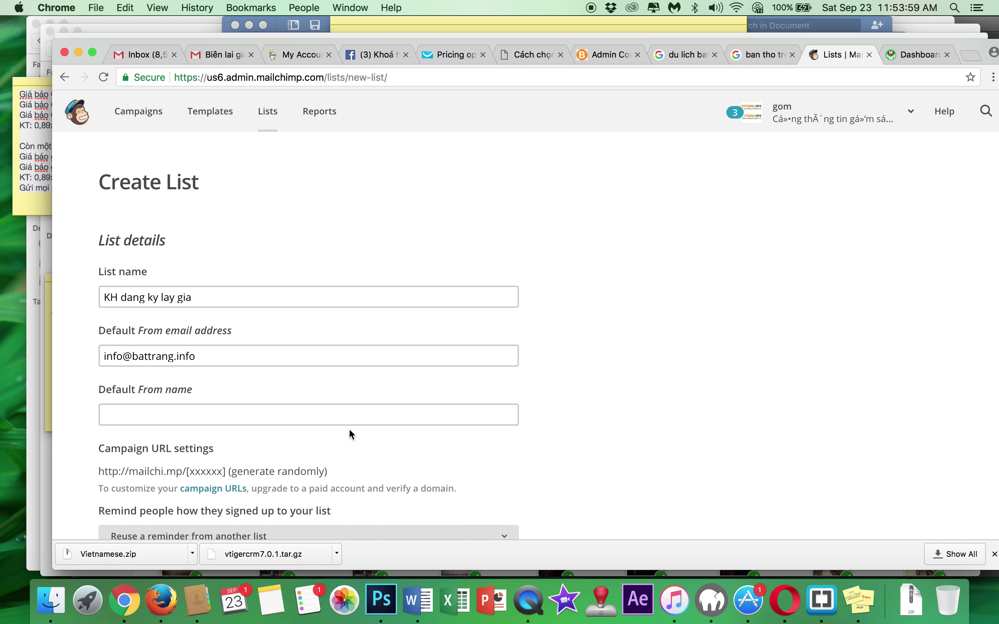
type("gốm sứ ba")
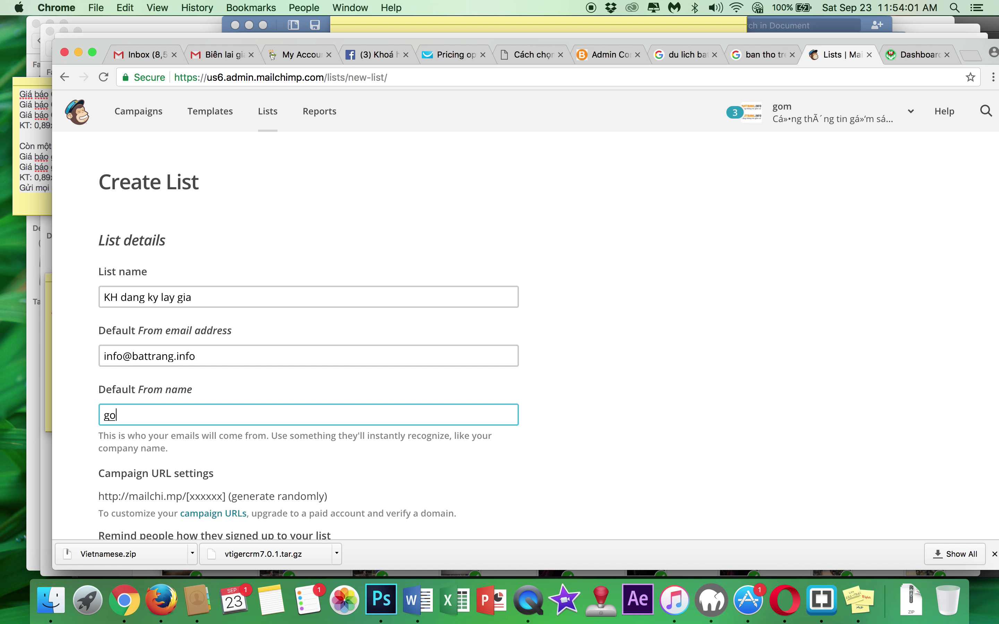
type("t tràng")
- Write the signup reminder 'Các bạn đã đăng ký nhận báo giá của chúng tôi'
left_click(501, 453)
scroll(501, 452, "down", 3)
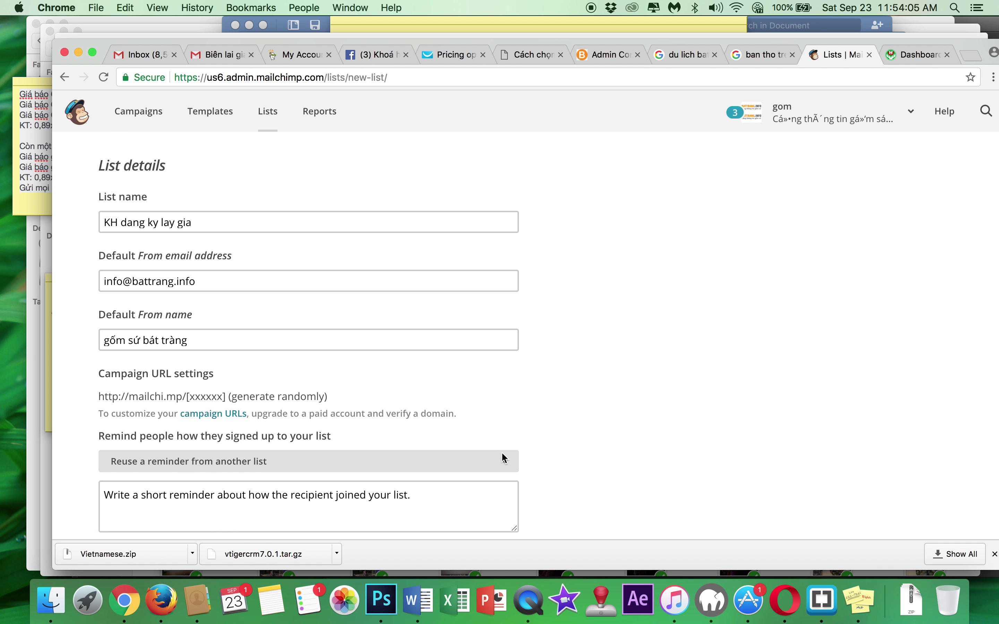
left_click(443, 453)
type("Các bạn ")
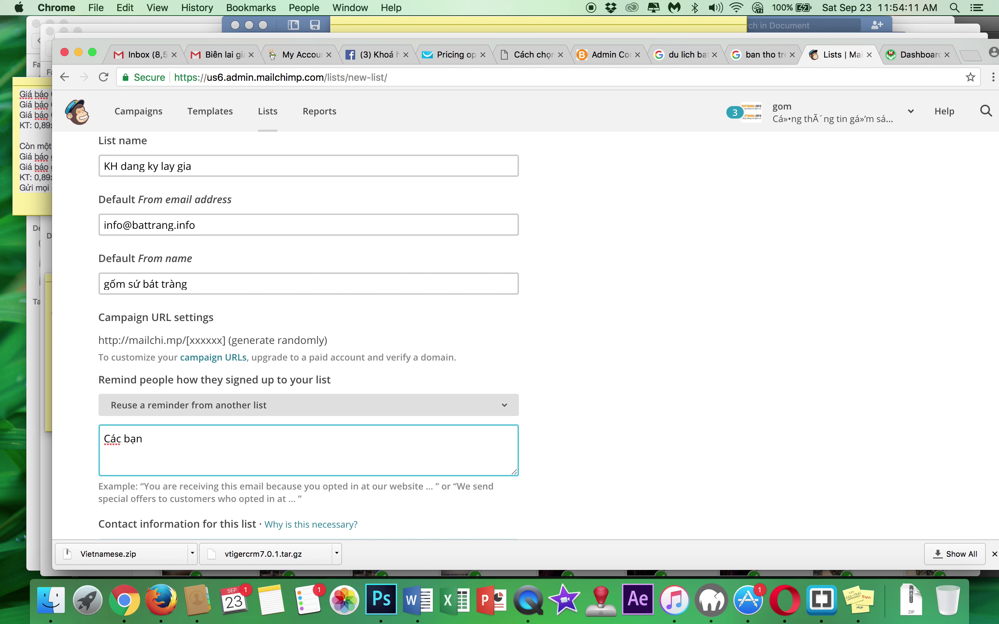
type("đã đăng ký nhận báo giá của c")
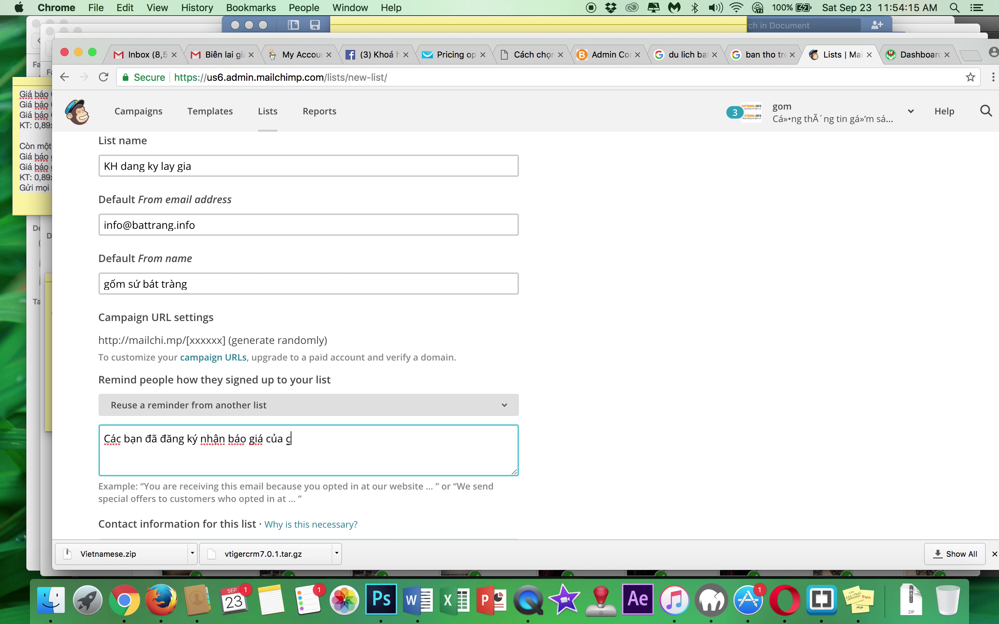
type("húng tôi")
scroll(632, 432, "down", 10)
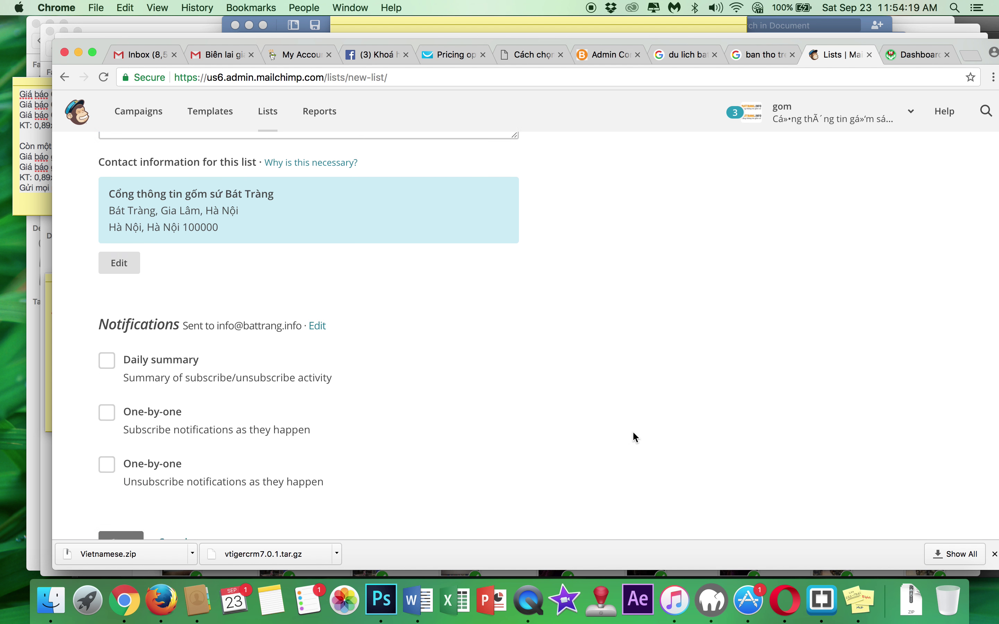
scroll(636, 438, "down", 3)
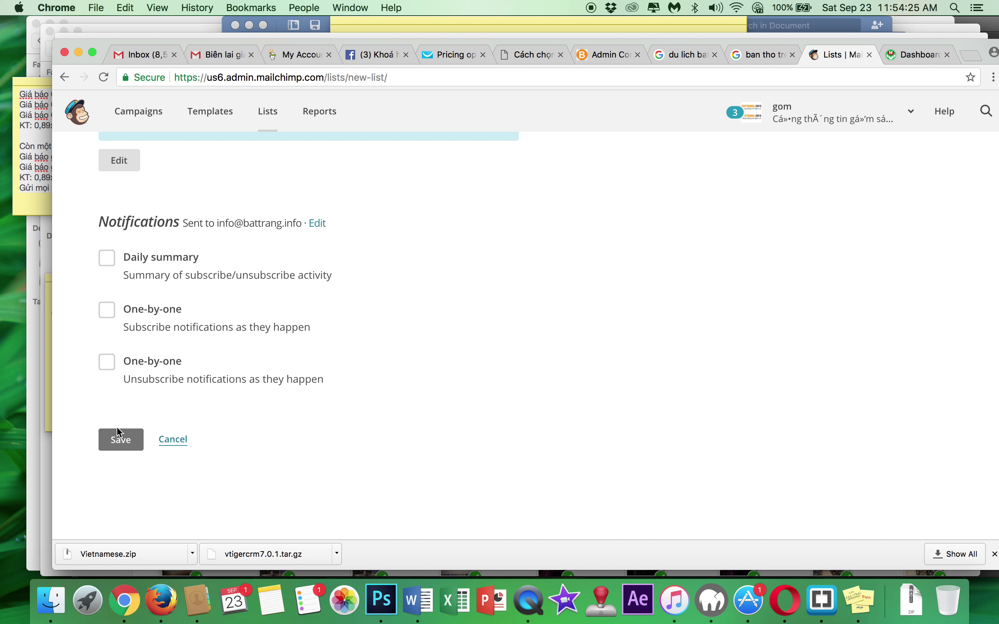
- Save the KH Dang Ky Lay Gia list and go to its Signup forms options
left_click(119, 450)
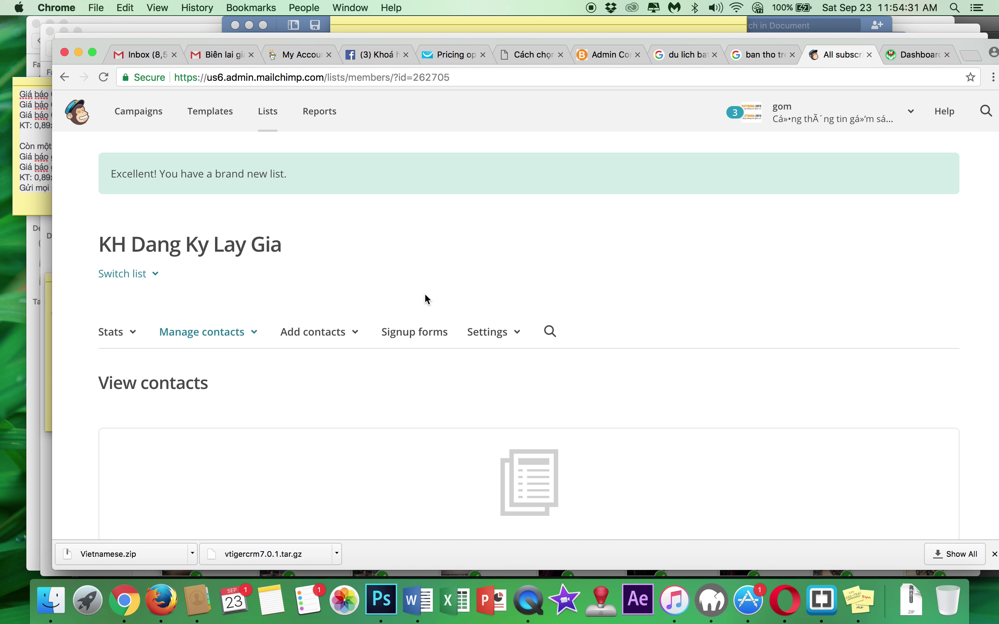
left_click(420, 332)
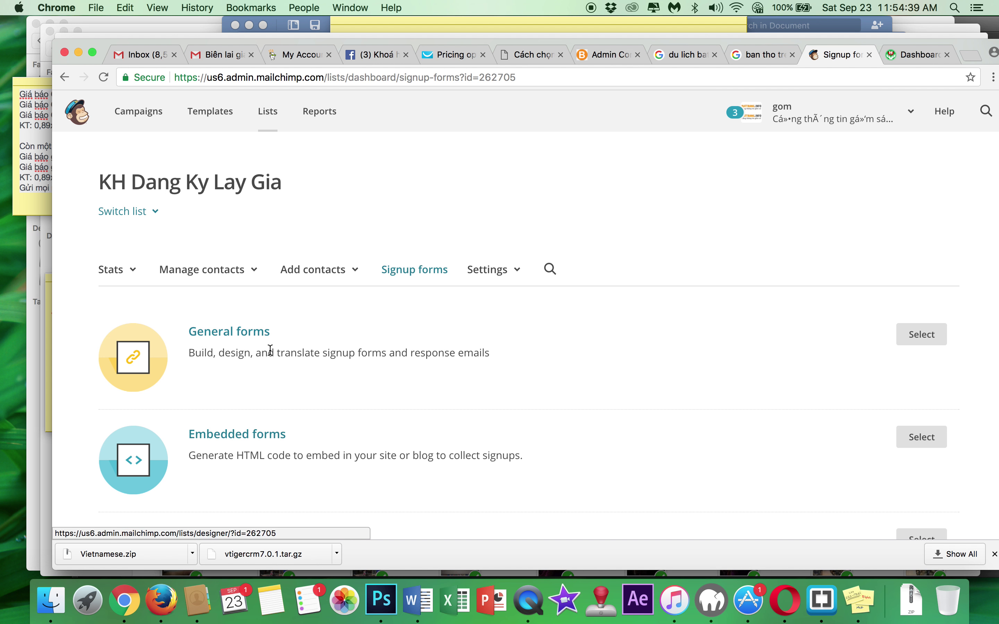
scroll(330, 384, "down", 1)
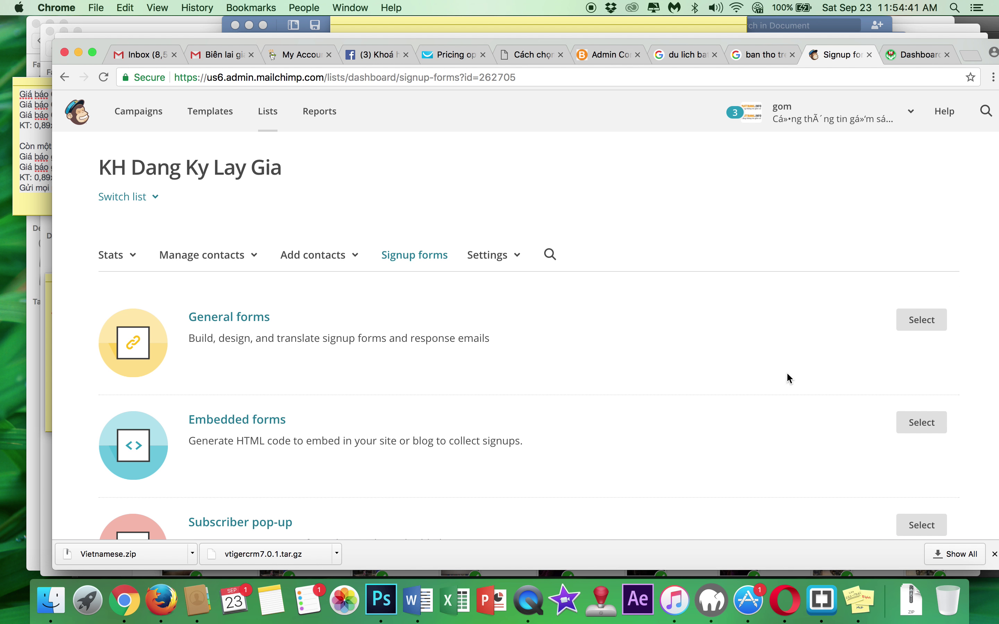
left_click(930, 323)
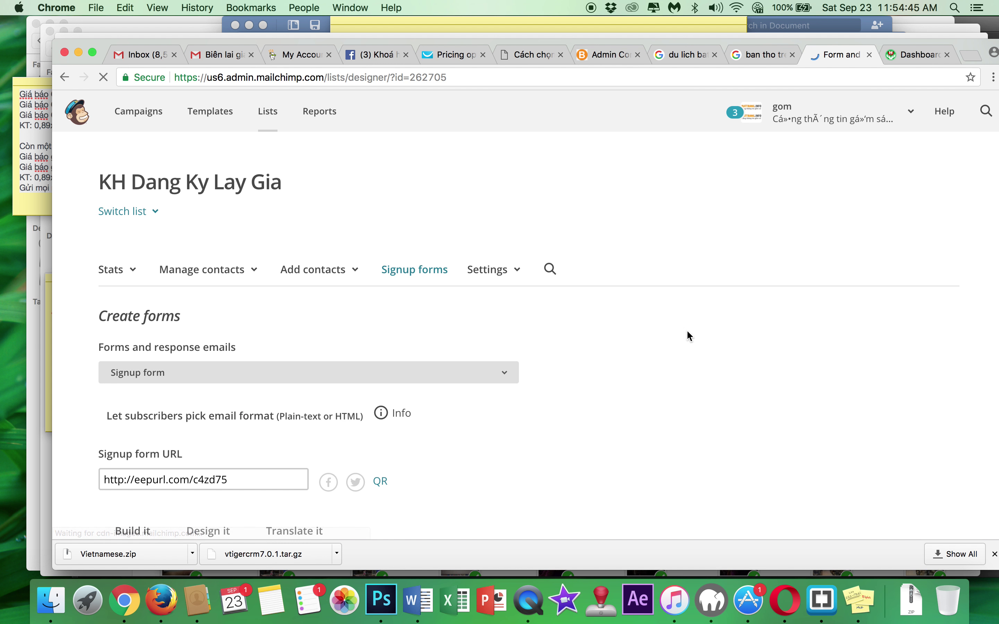
scroll(359, 415, "down", 6)
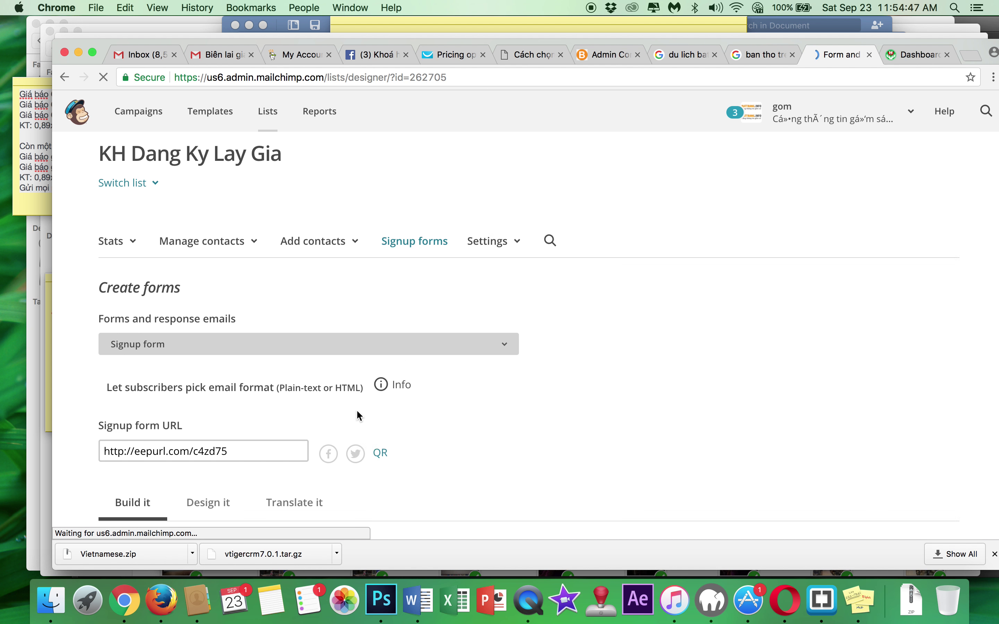
scroll(358, 415, "down", 3)
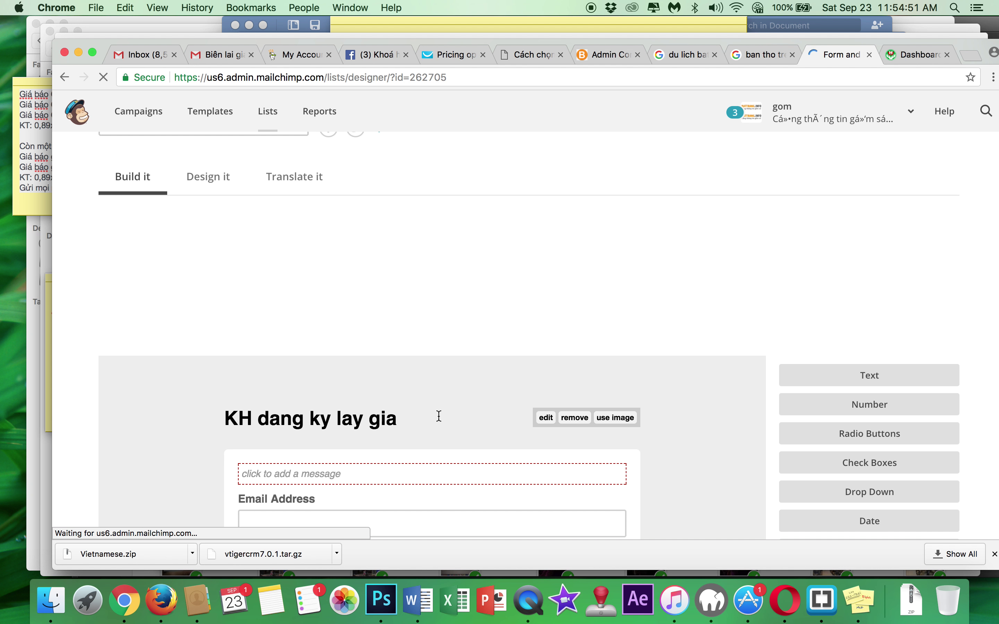
left_click(385, 266)
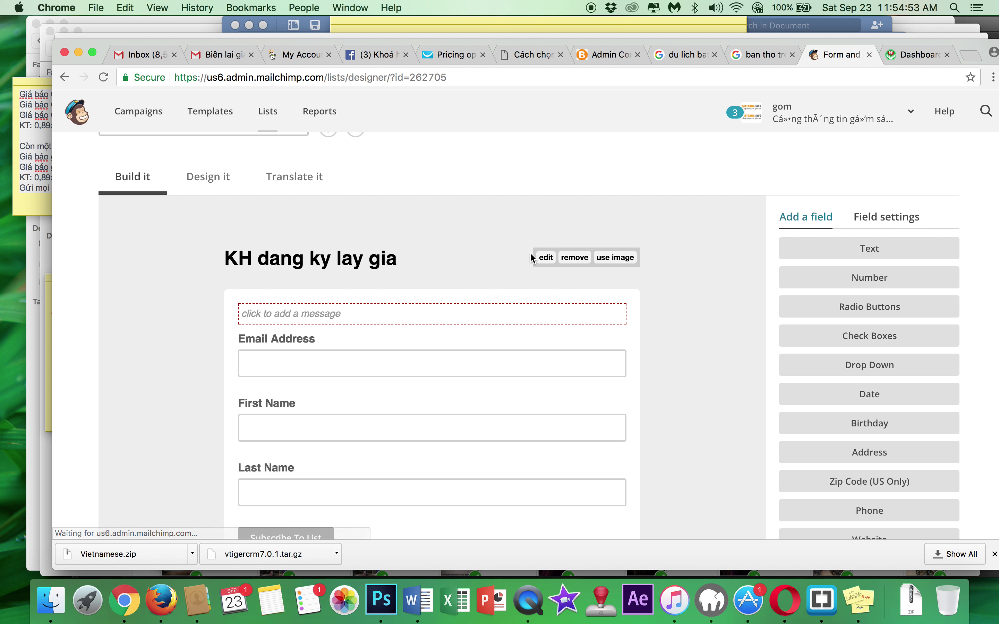
left_click(547, 257)
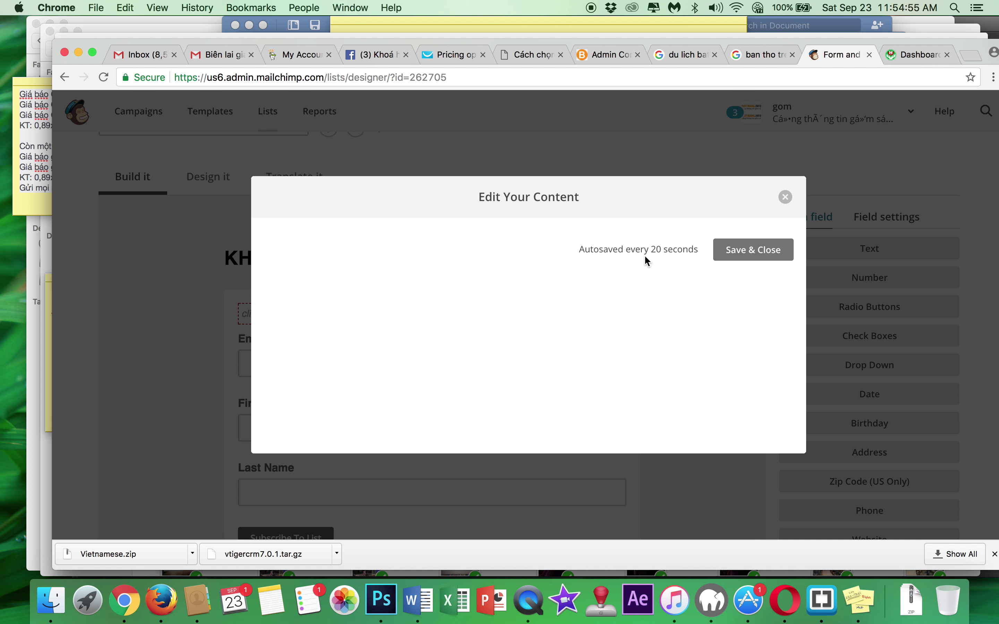
left_click(761, 255)
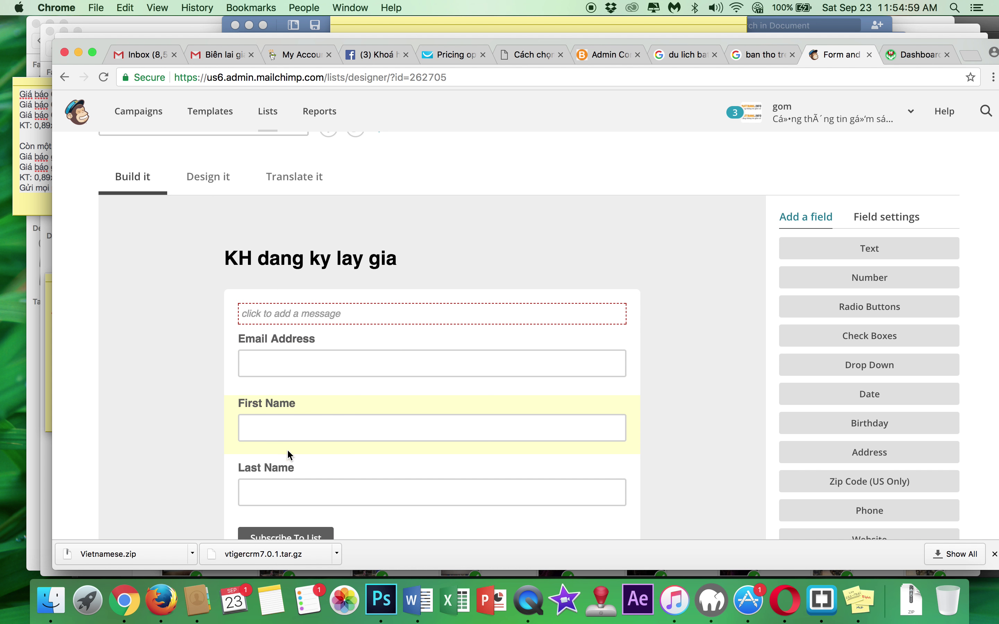
scroll(355, 417, "down", 2)
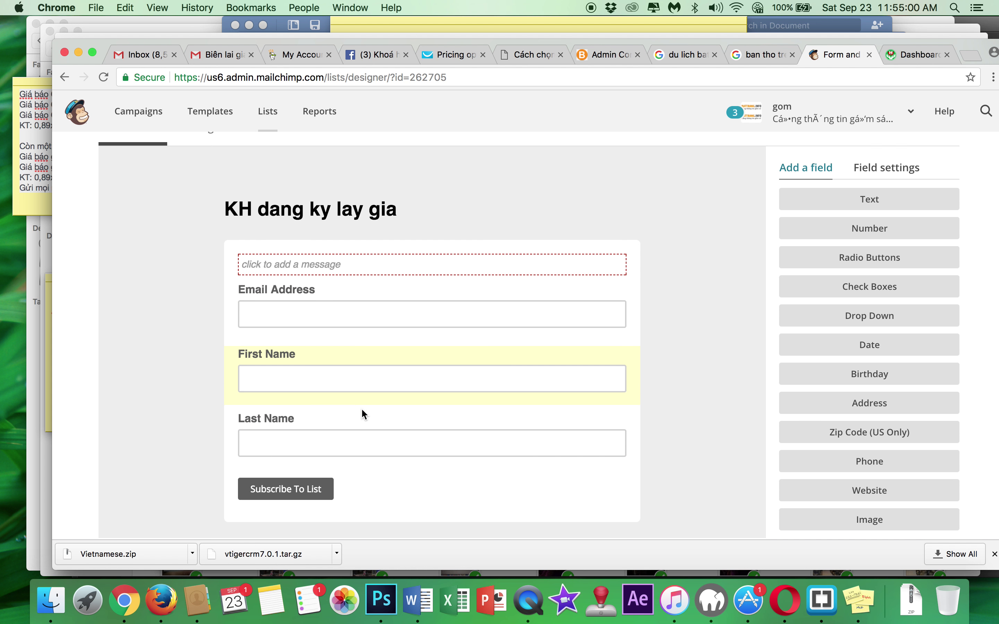
left_click(331, 289)
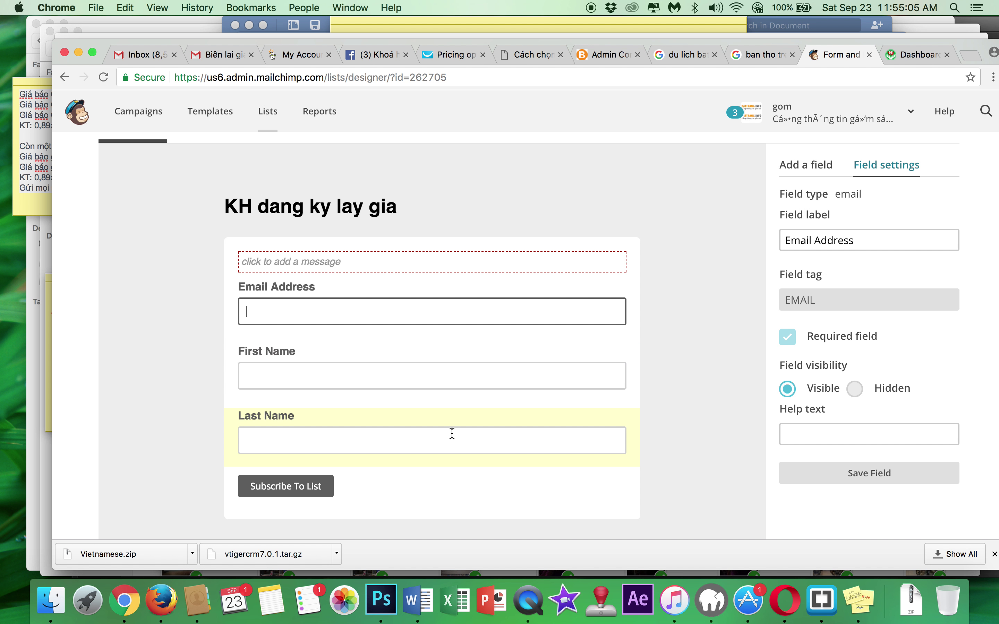
scroll(582, 426, "up", 5)
scroll(491, 392, "down", 2)
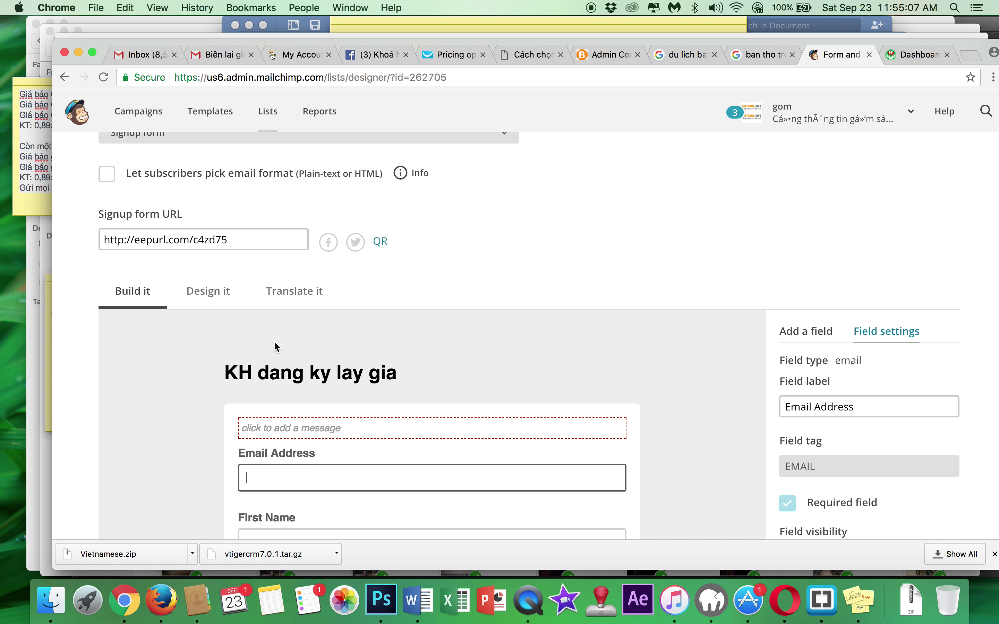
left_click(202, 292)
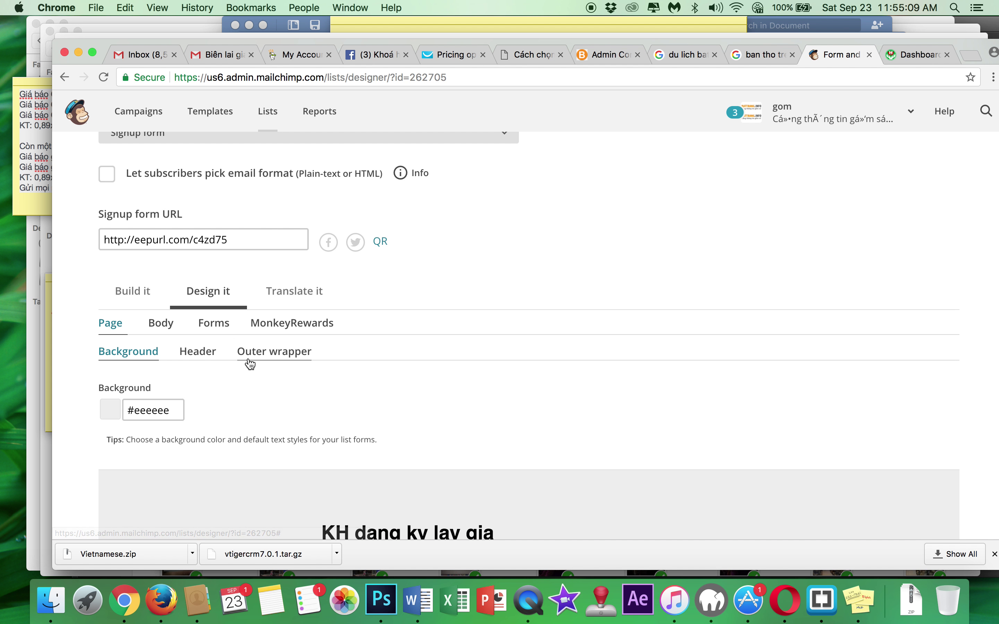
scroll(250, 365, "down", 4)
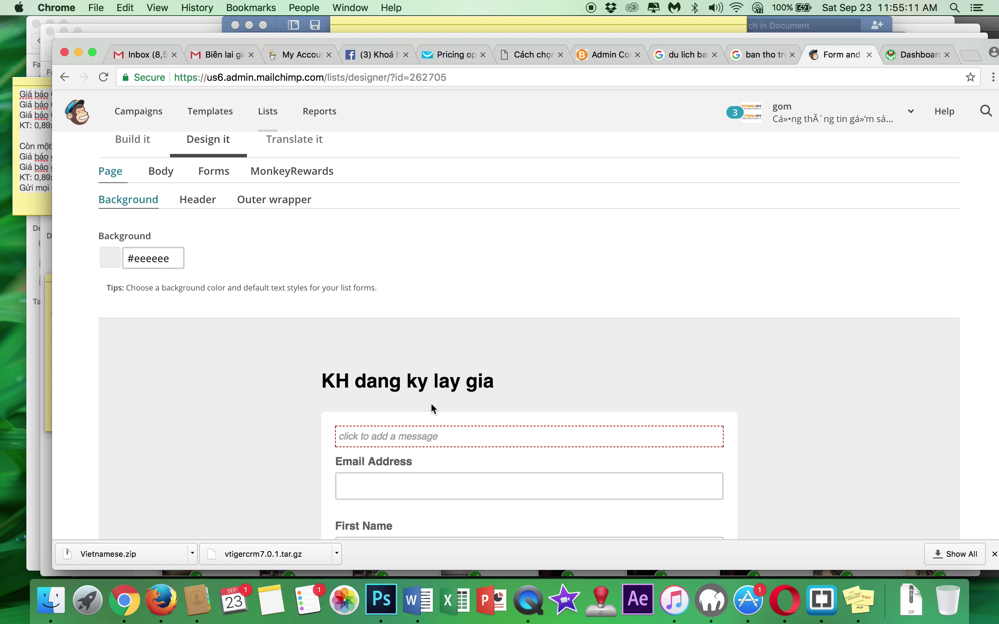
scroll(433, 409, "down", 2)
left_click(393, 408)
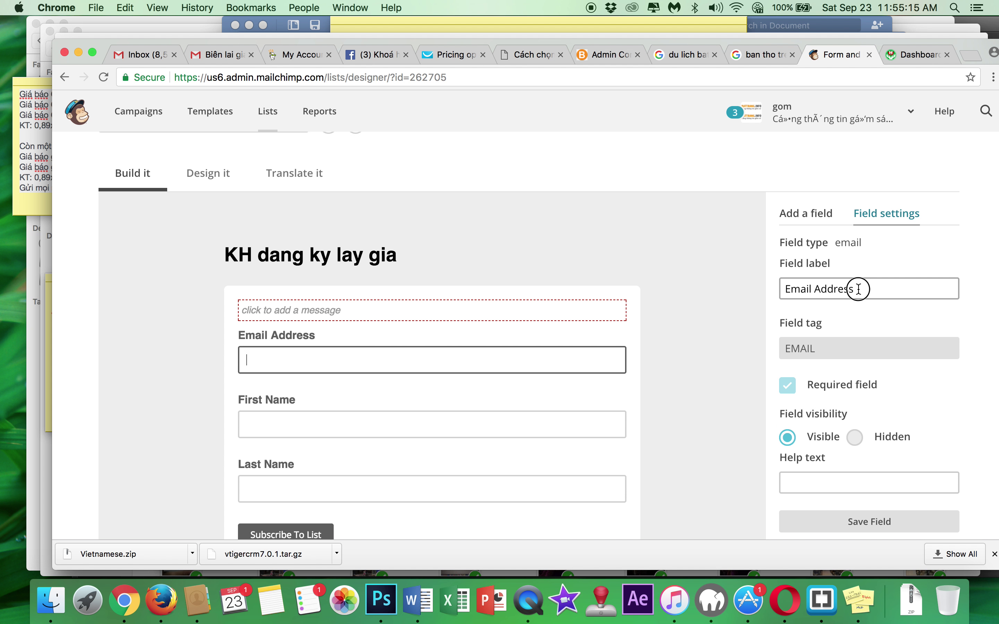
left_click_drag(858, 288, 768, 292)
left_click(439, 311)
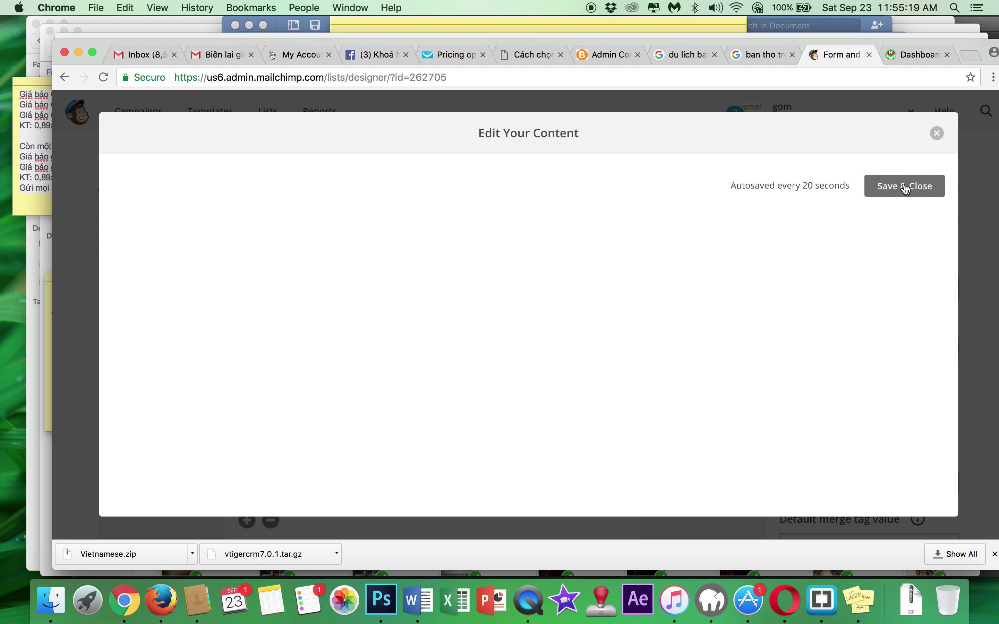
left_click(907, 189)
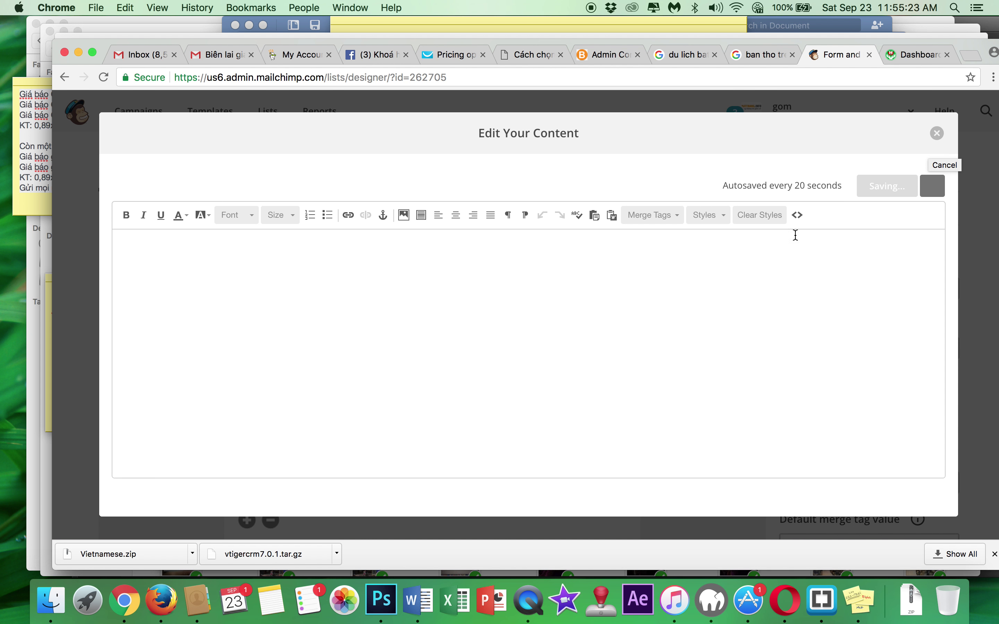
- Replace the form heading 'KH dang ky lay gia' with 'Đăng ký nhận báo giá' and save it
left_click(936, 137)
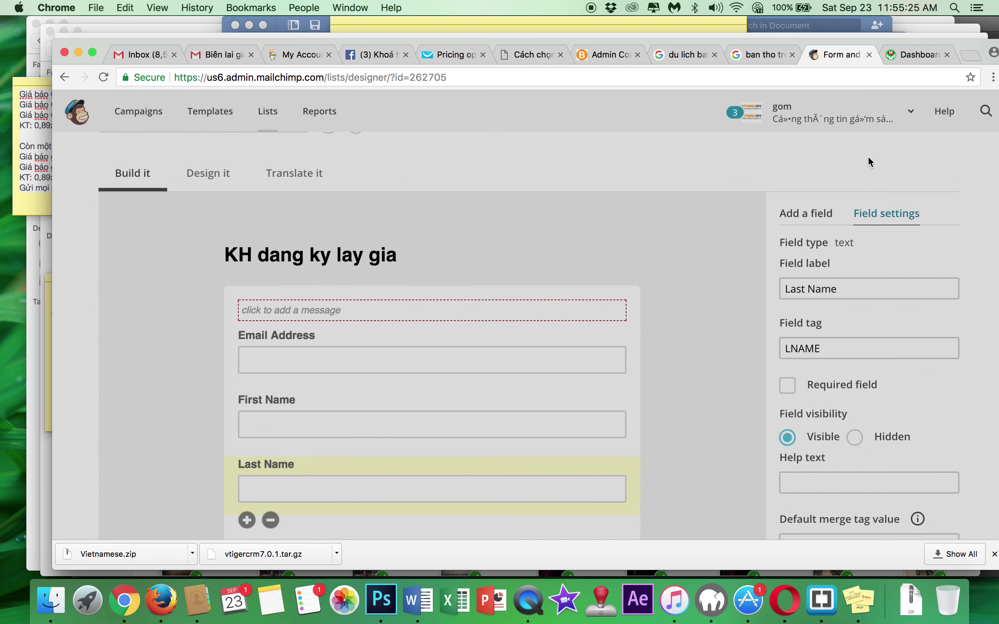
mouse_move(373, 254)
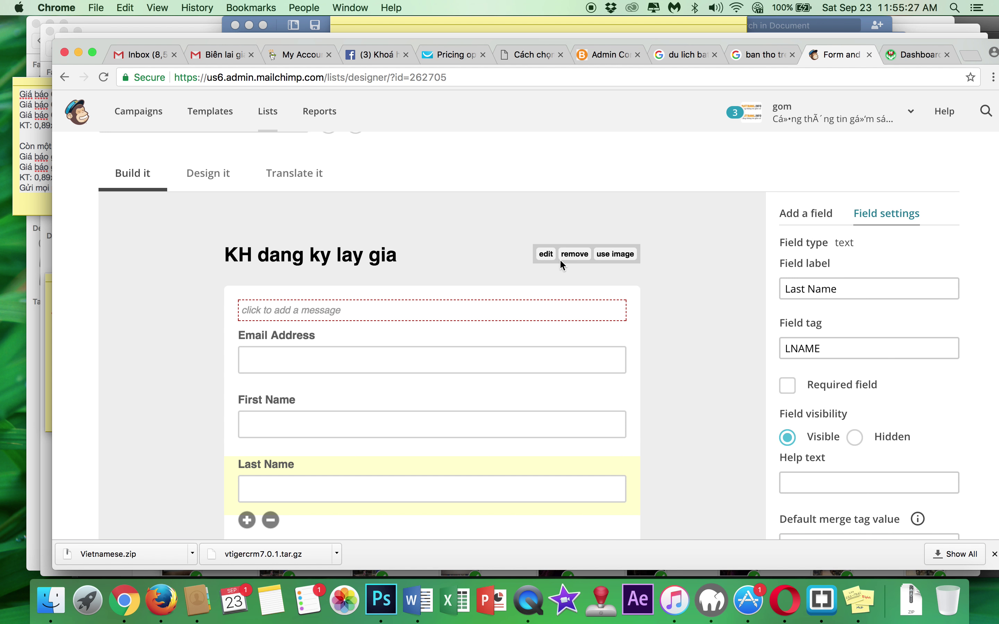
left_click(546, 254)
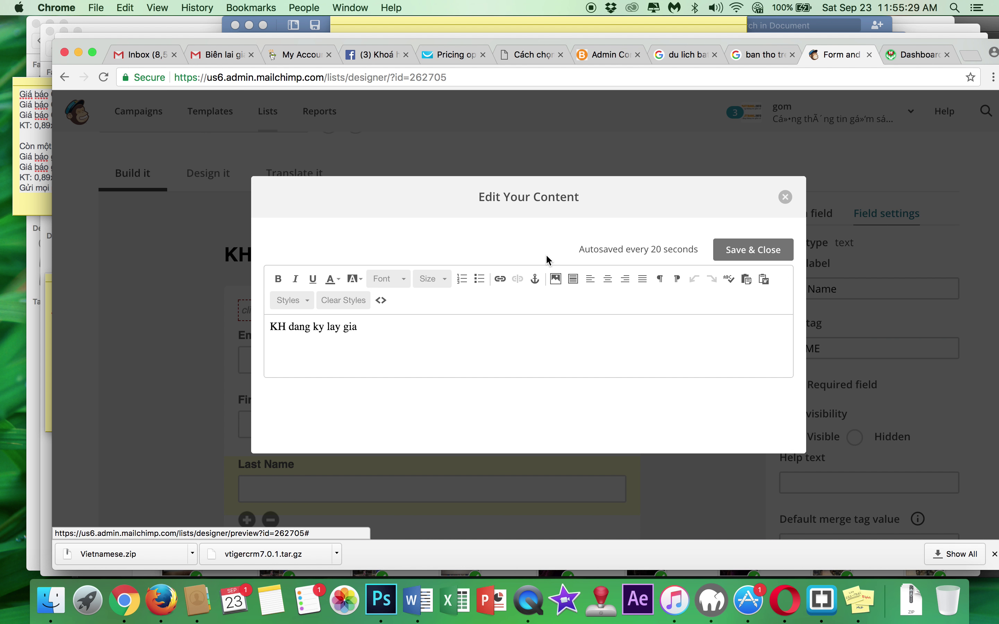
left_click(382, 335)
left_click_drag(382, 334, 248, 315)
type("Đăng ")
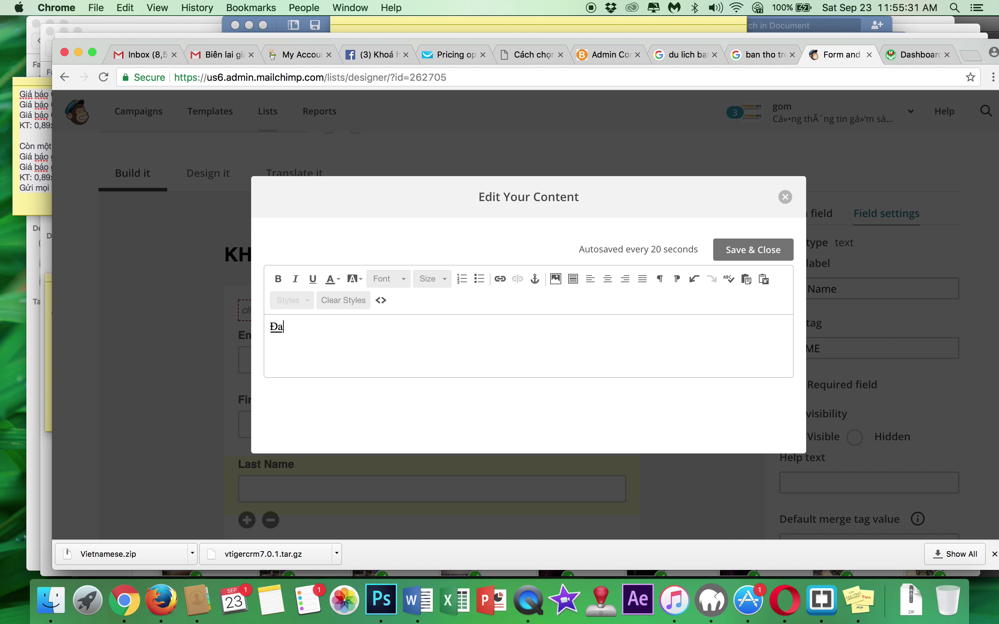
type("ký nhận báo giá")
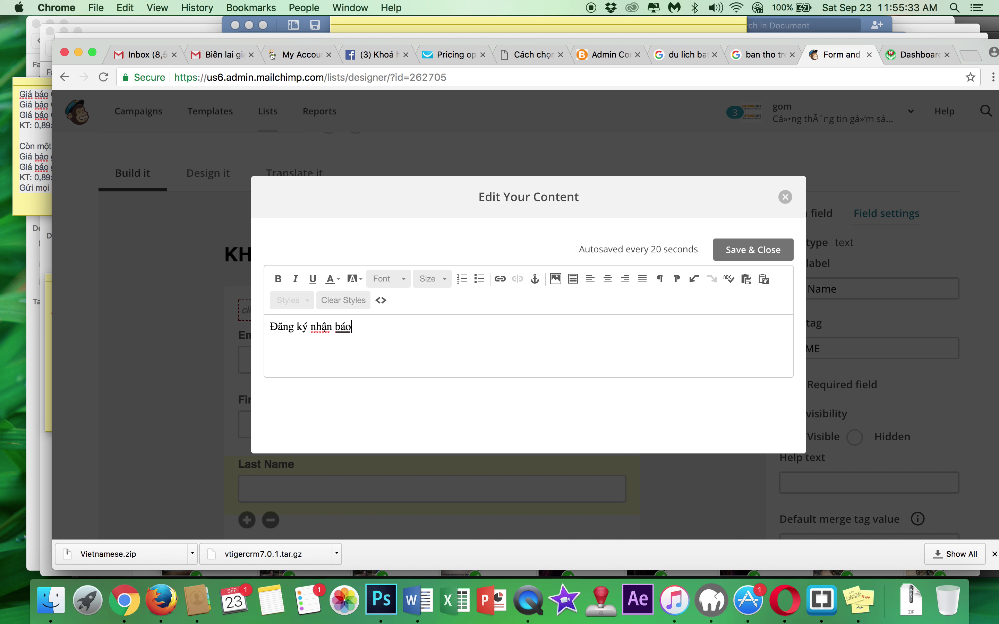
left_click(743, 248)
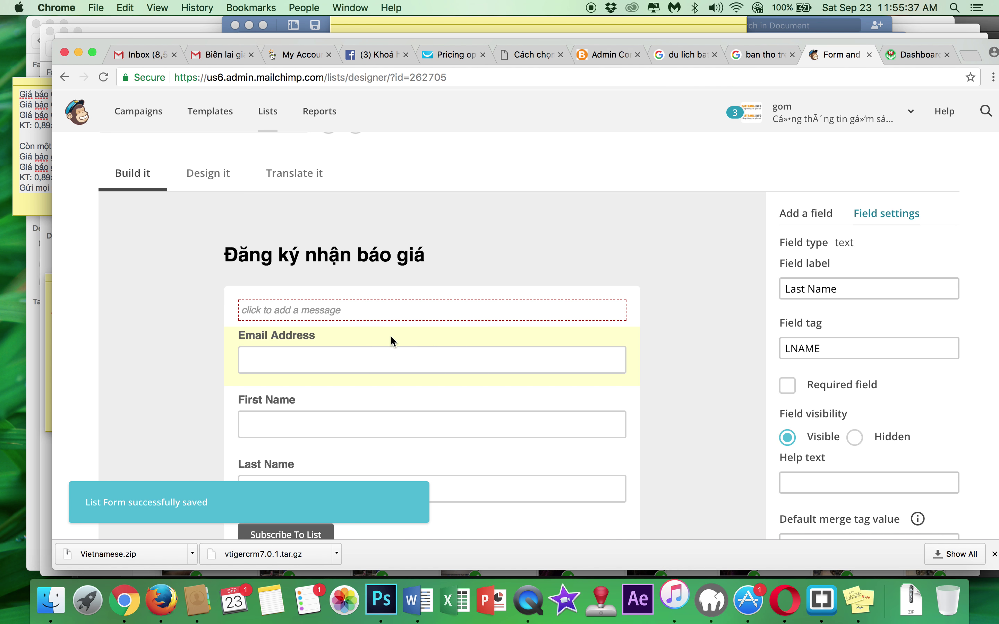
left_click(417, 332)
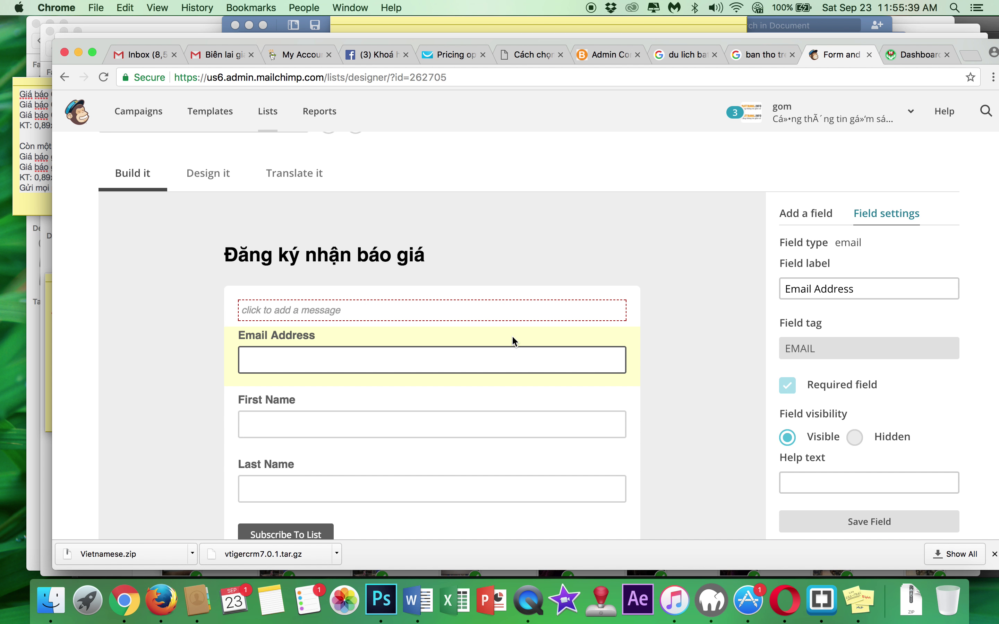
- Relabel the First Name field 'Tên bạn' and save the field settings
left_click(341, 404)
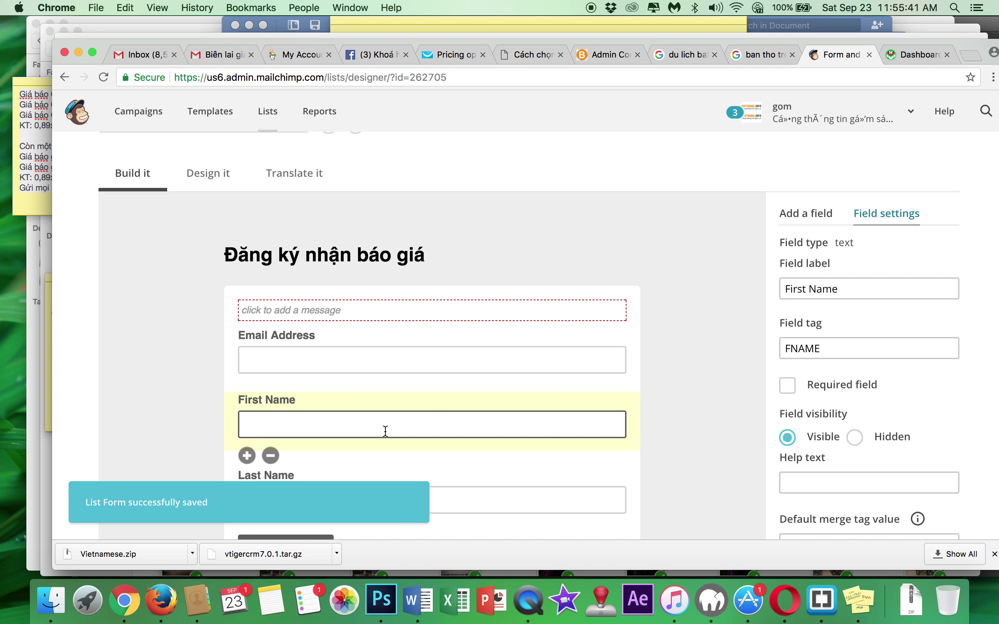
left_click_drag(852, 288, 761, 290)
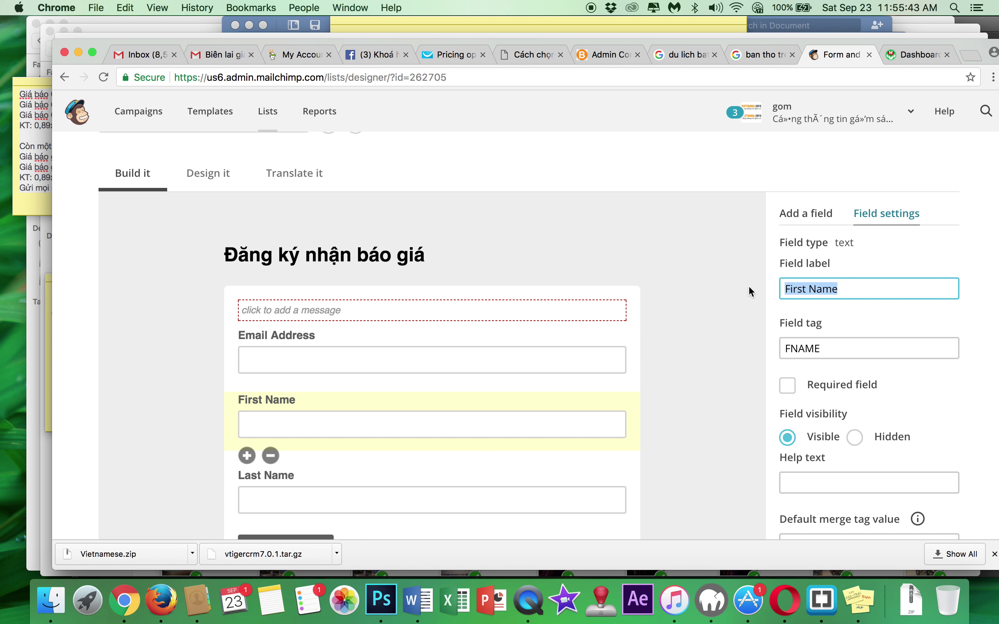
type("Tên bạn")
left_click(729, 331)
scroll(656, 350, "down", 2)
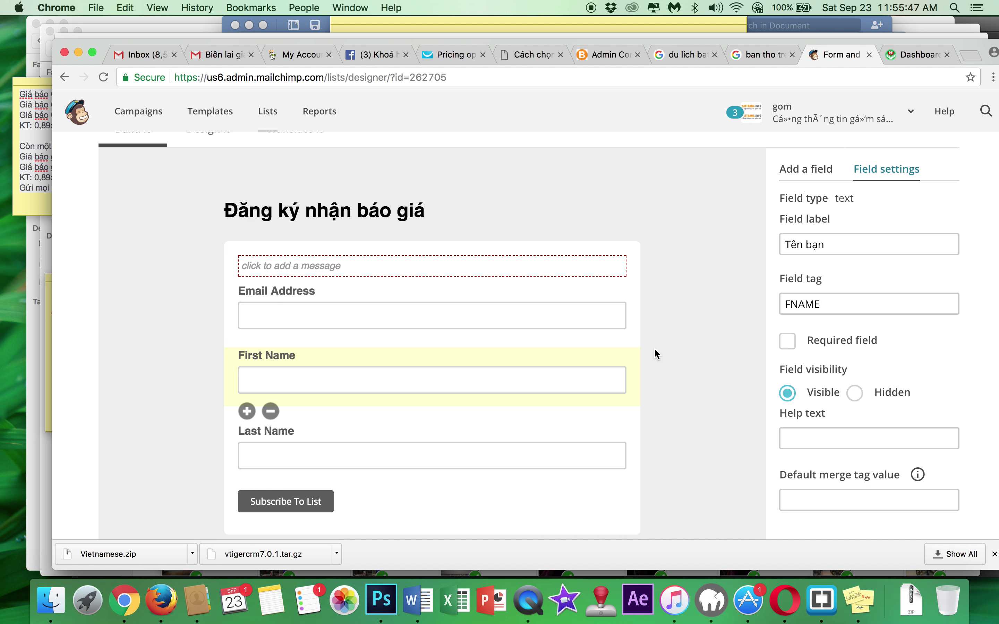
left_click(293, 430)
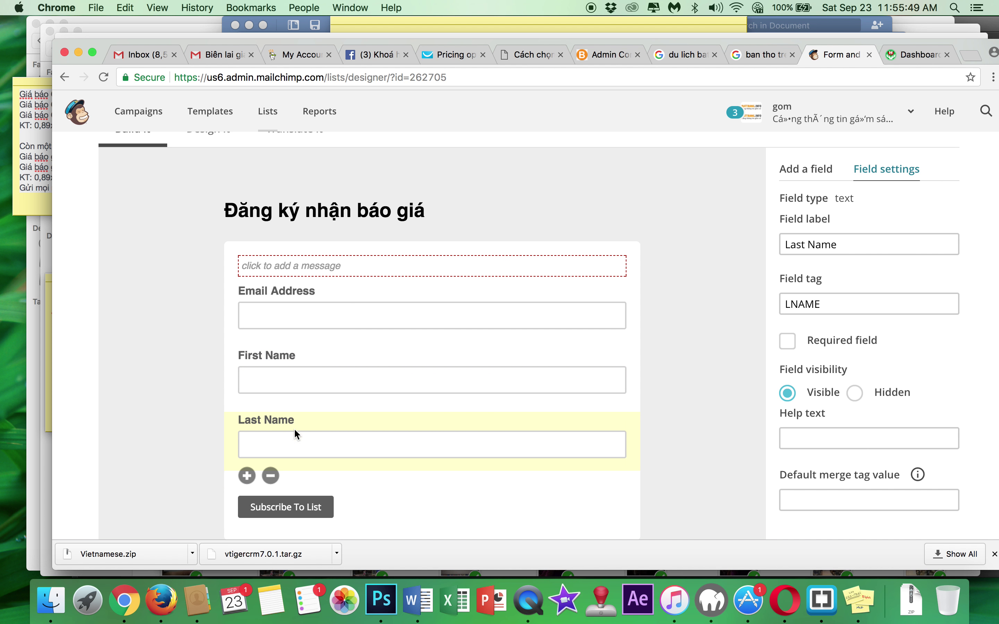
scroll(883, 411, "down", 5)
scroll(883, 411, "up", 2)
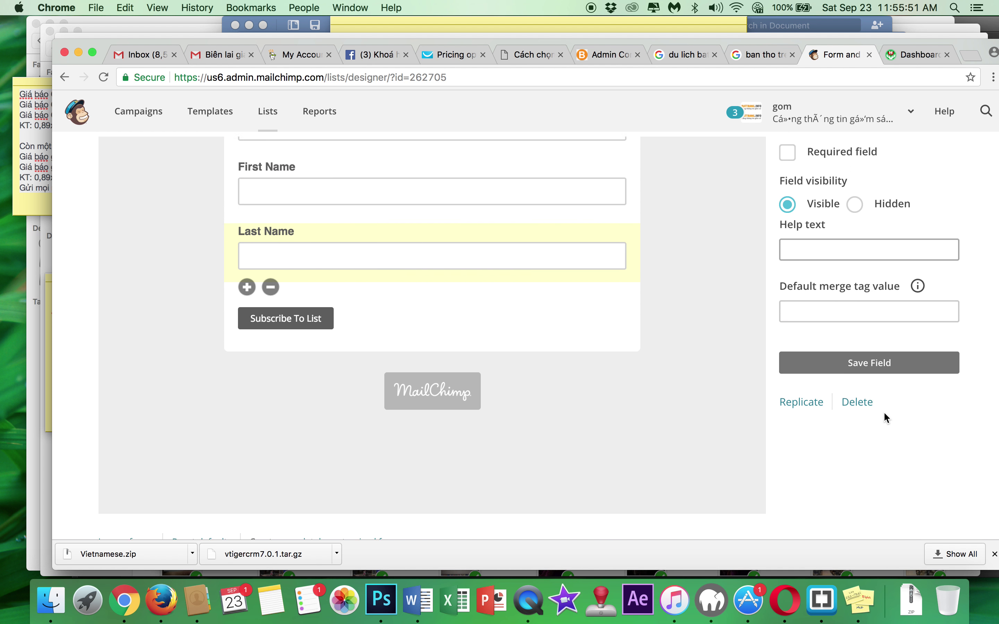
left_click(864, 377)
- Reapply the 'Tên bạn' label to the First Name field and save it, keeping tag FNAME
scroll(662, 320, "up", 8)
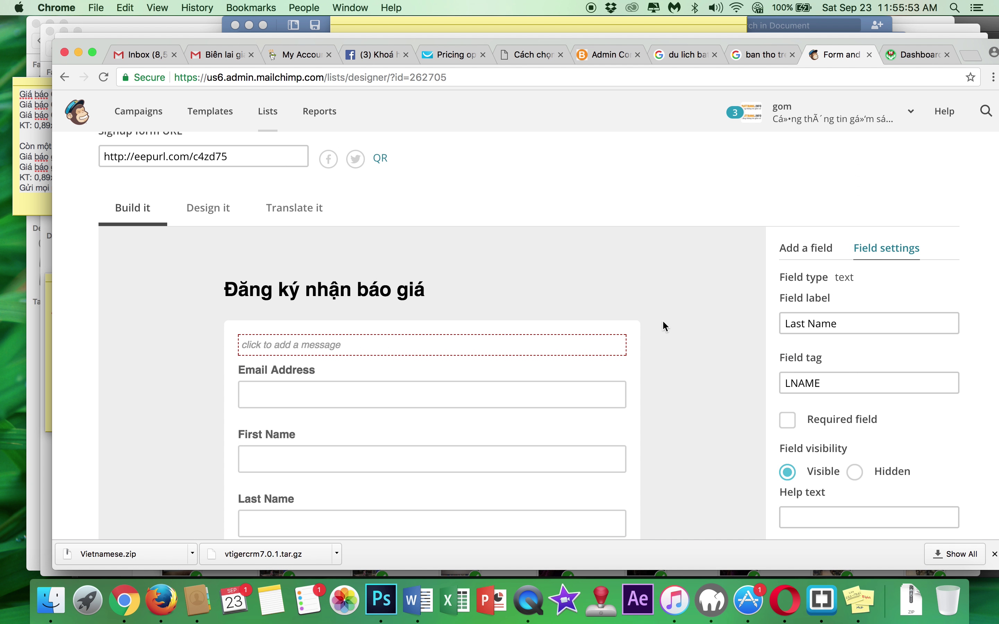
scroll(619, 401, "down", 3)
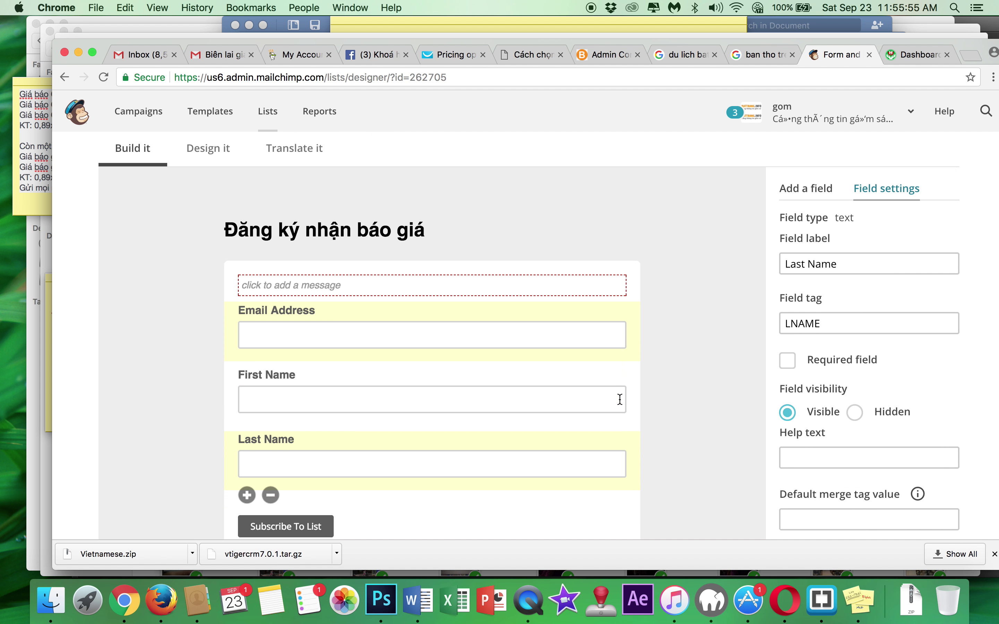
left_click(378, 368)
left_click_drag(842, 253, 776, 254)
type("Tên bạn")
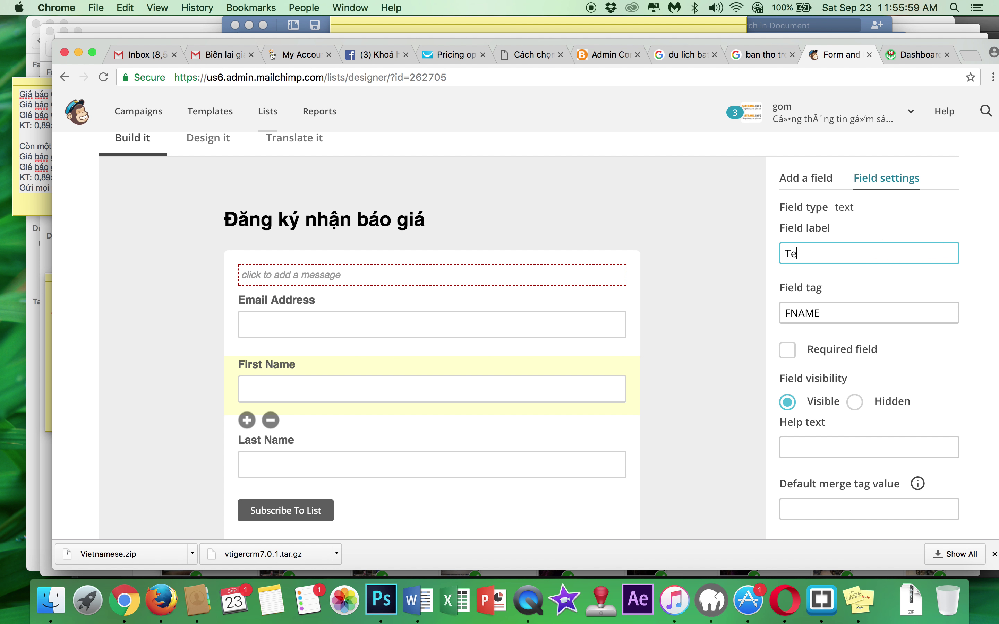
scroll(788, 289, "down", 4)
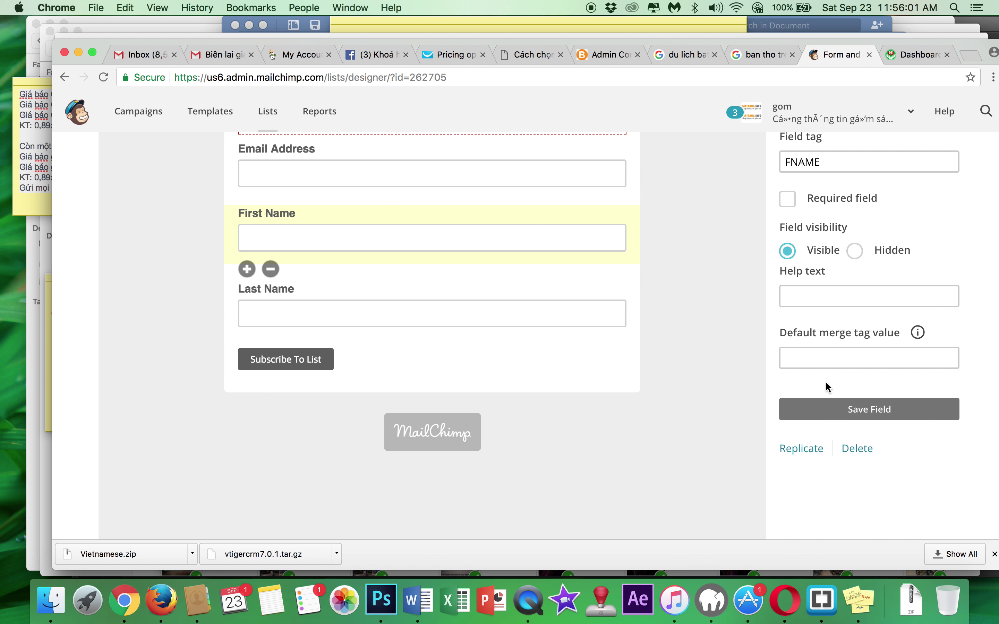
left_click(830, 408)
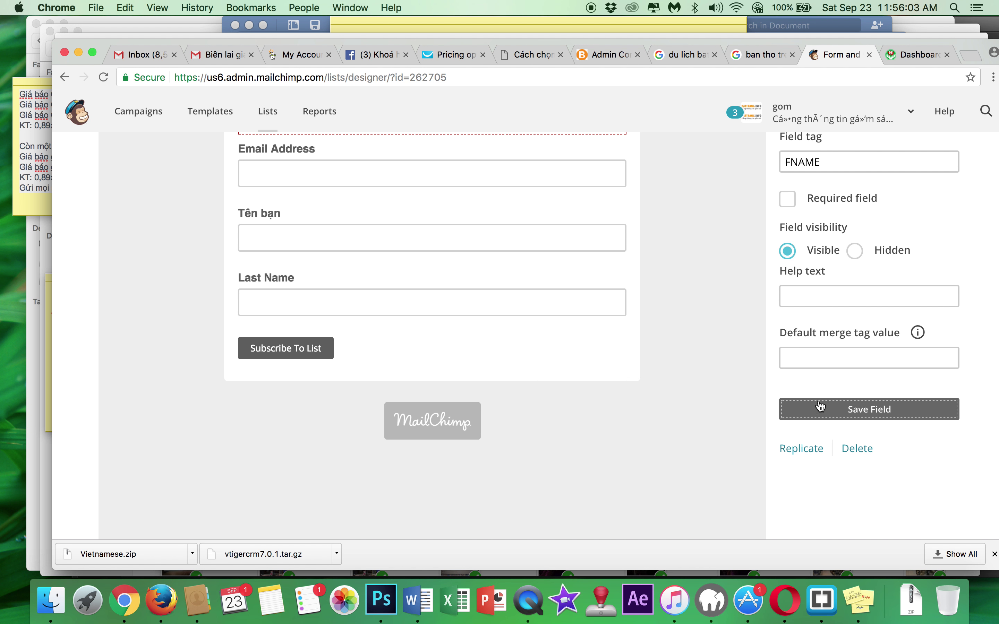
scroll(644, 324, "up", 2)
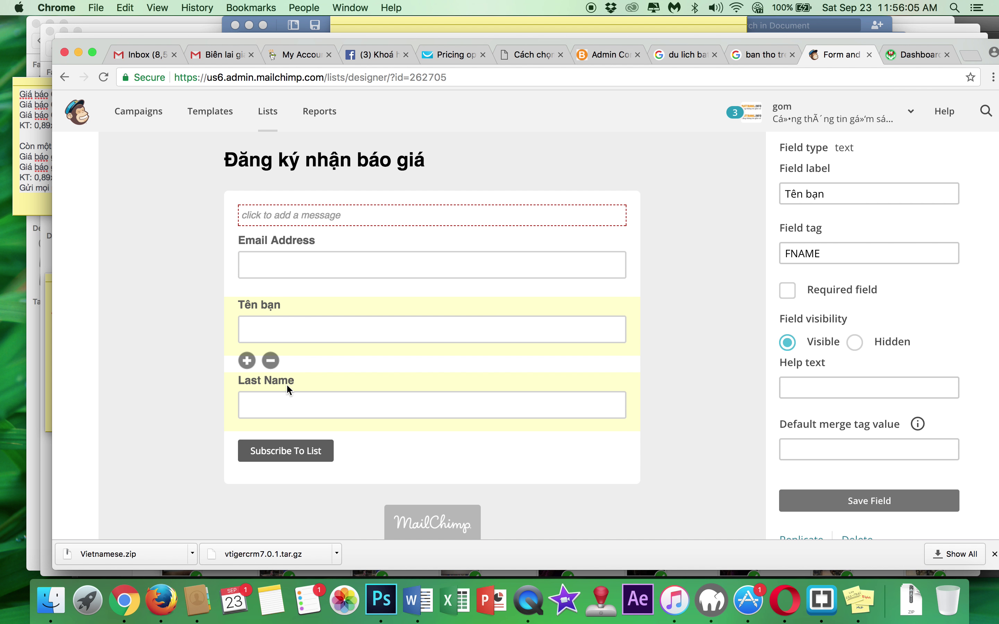
left_click(287, 385)
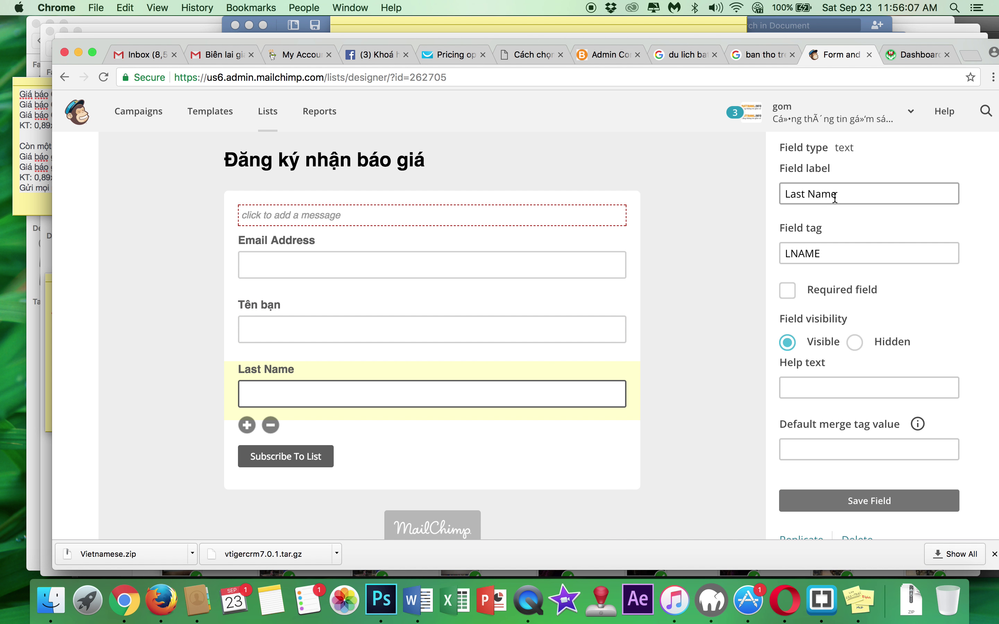
- Delete the Last Name field, confirming the removal by typing DELETE
left_click(270, 427)
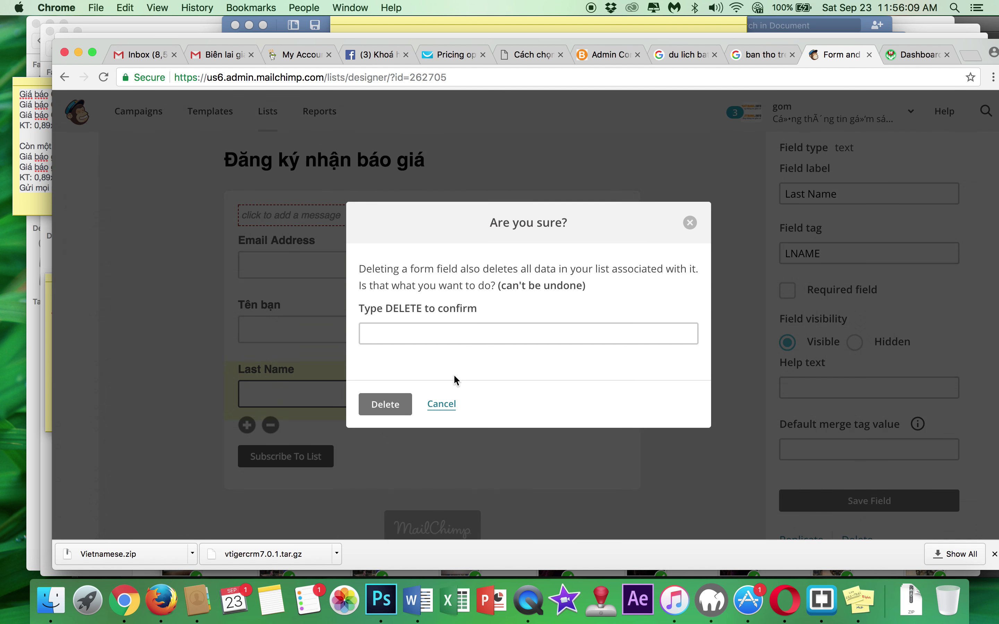
triple_click(429, 338)
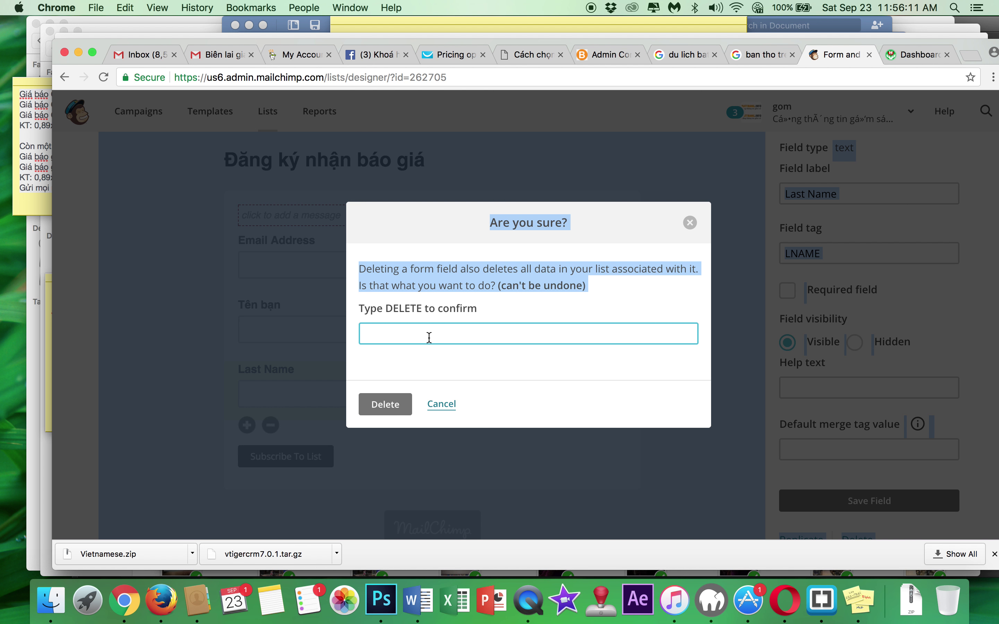
left_click(429, 338)
type("DELETE")
left_click(387, 407)
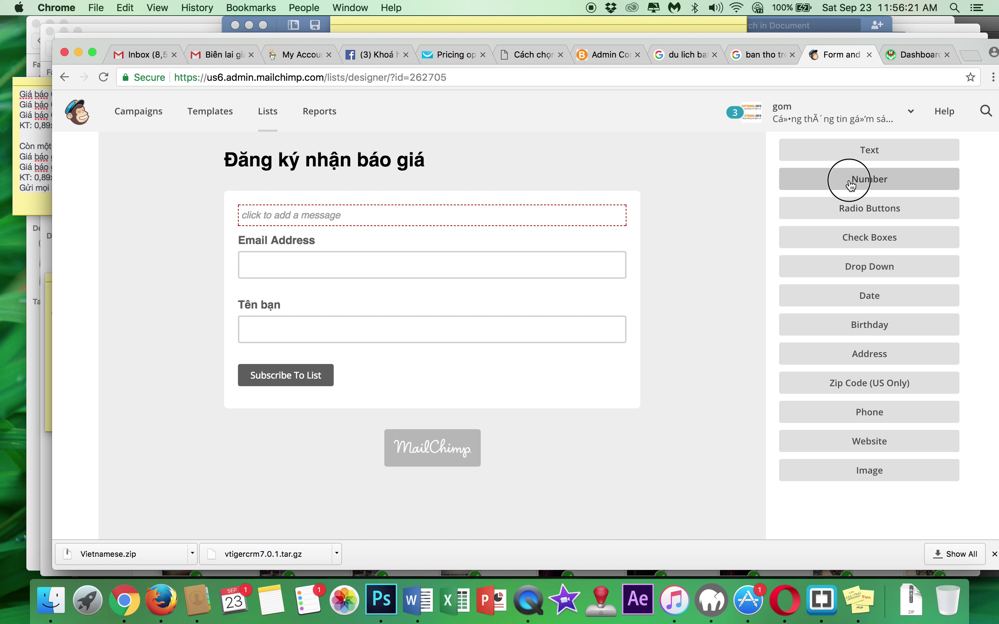
- Add a new Number field to the signup form below Tên bạn
left_click(836, 186)
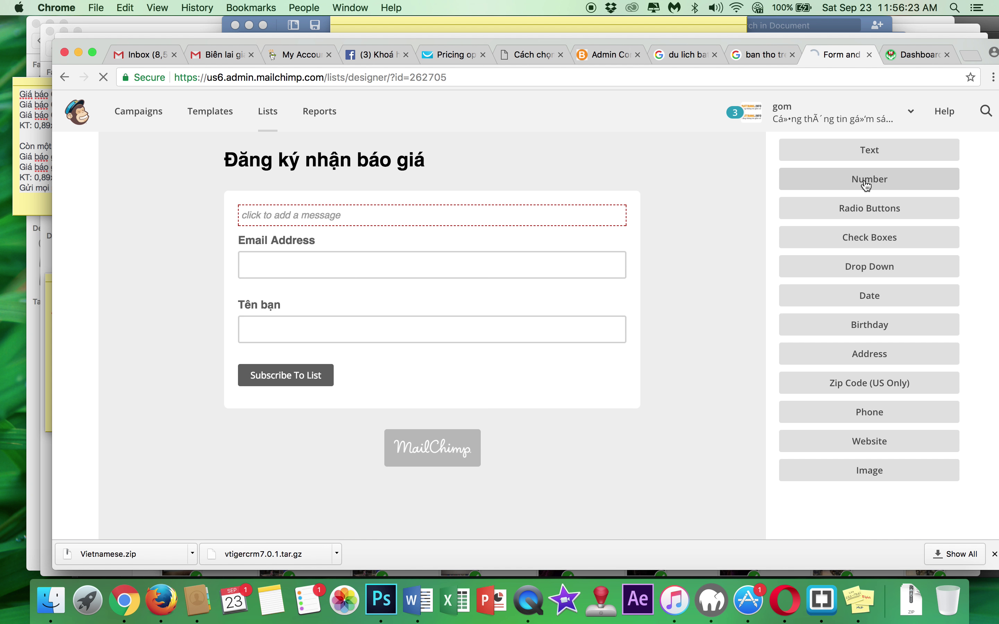
left_click(253, 371)
scroll(750, 339, "up", 6)
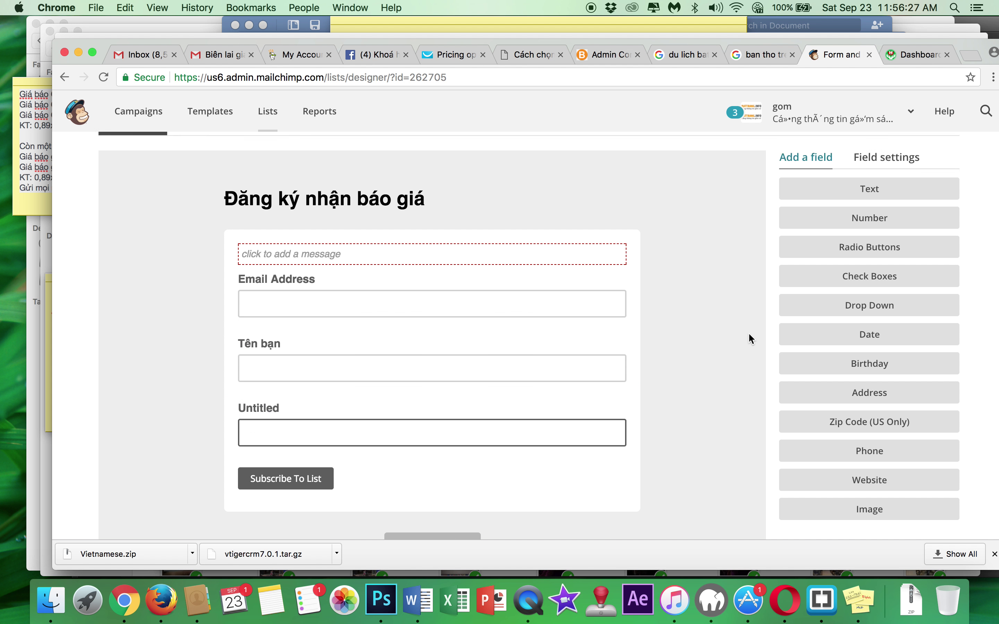
scroll(750, 335, "down", 6)
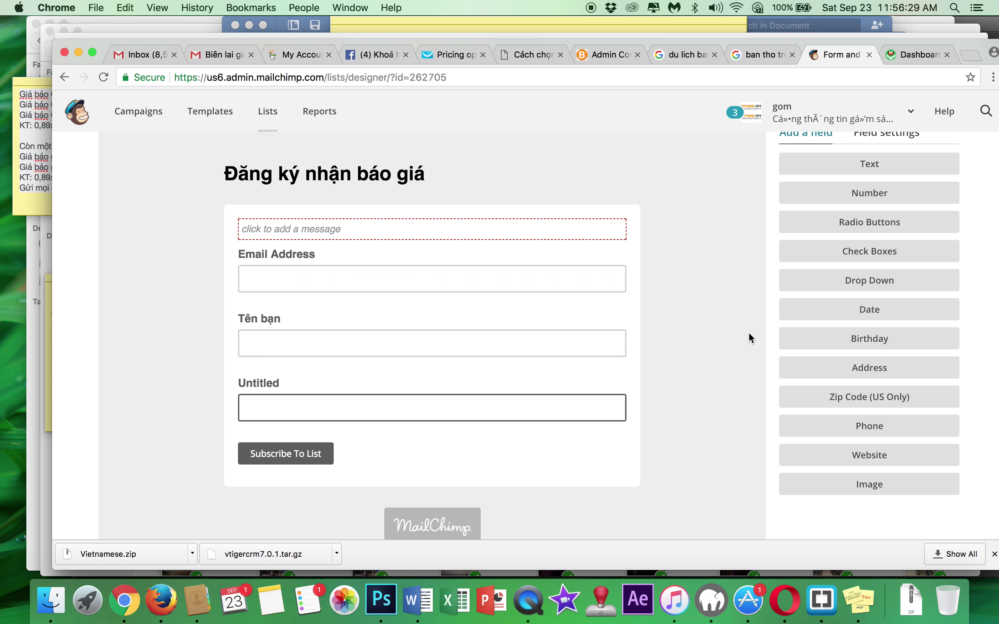
left_click(375, 427)
left_click(268, 380)
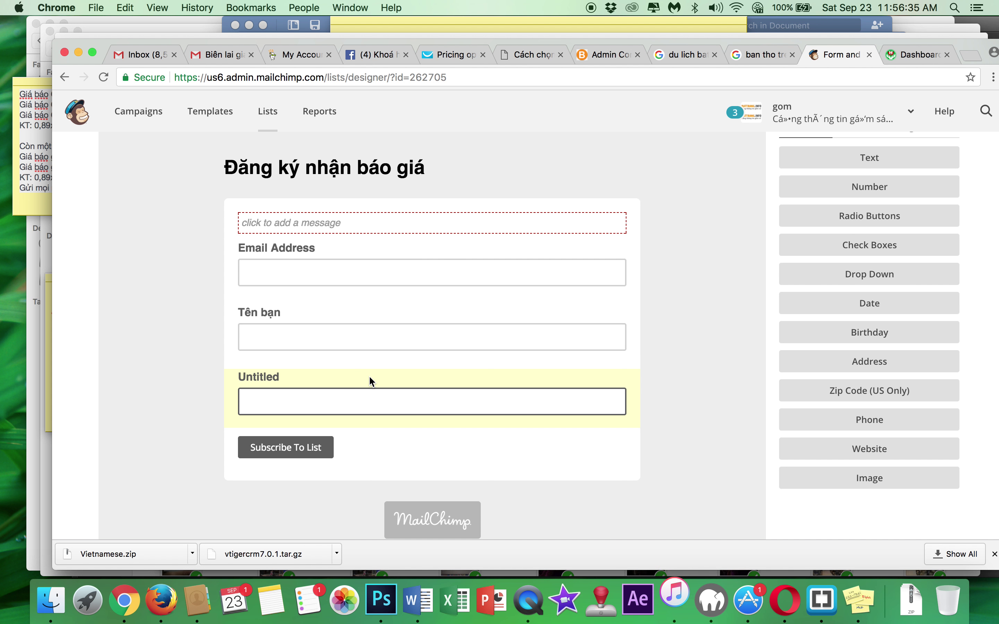
scroll(551, 373, "down", 2)
scroll(551, 374, "up", 4)
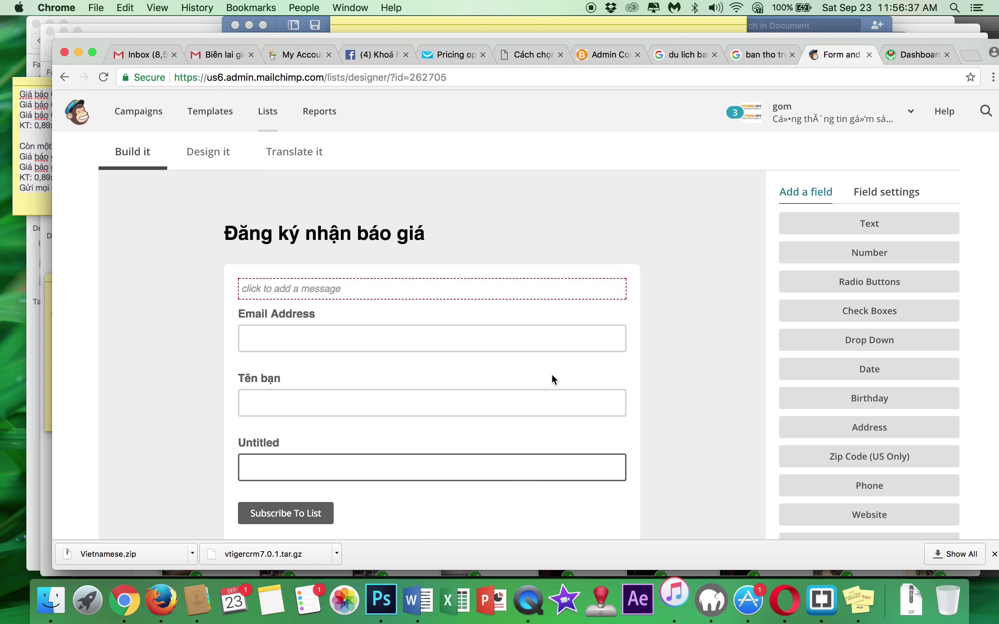
left_click(995, 555)
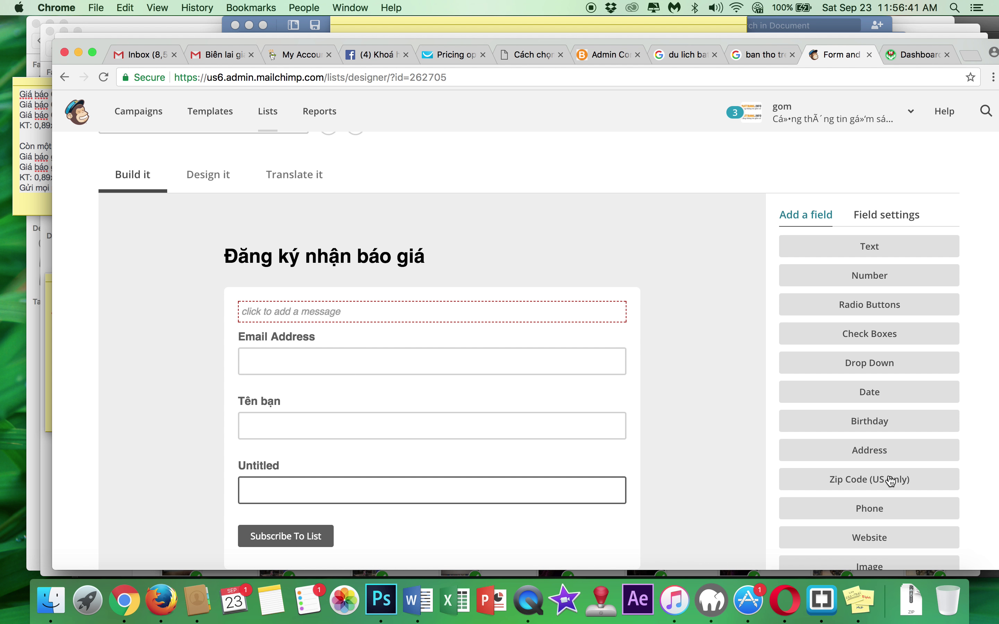
scroll(618, 325, "down", 3)
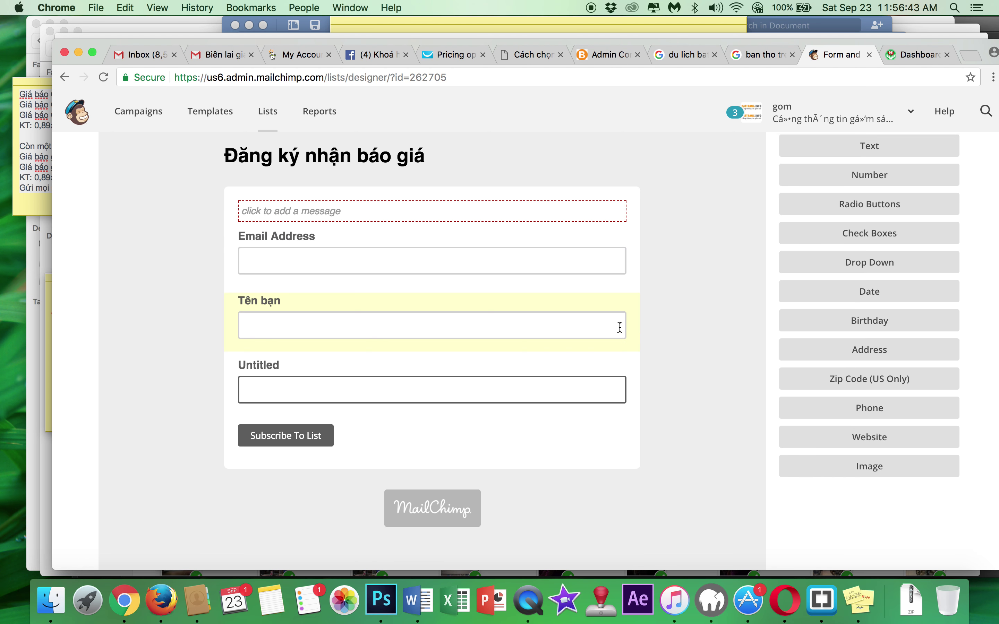
scroll(354, 273, "up", 4)
left_click(213, 240)
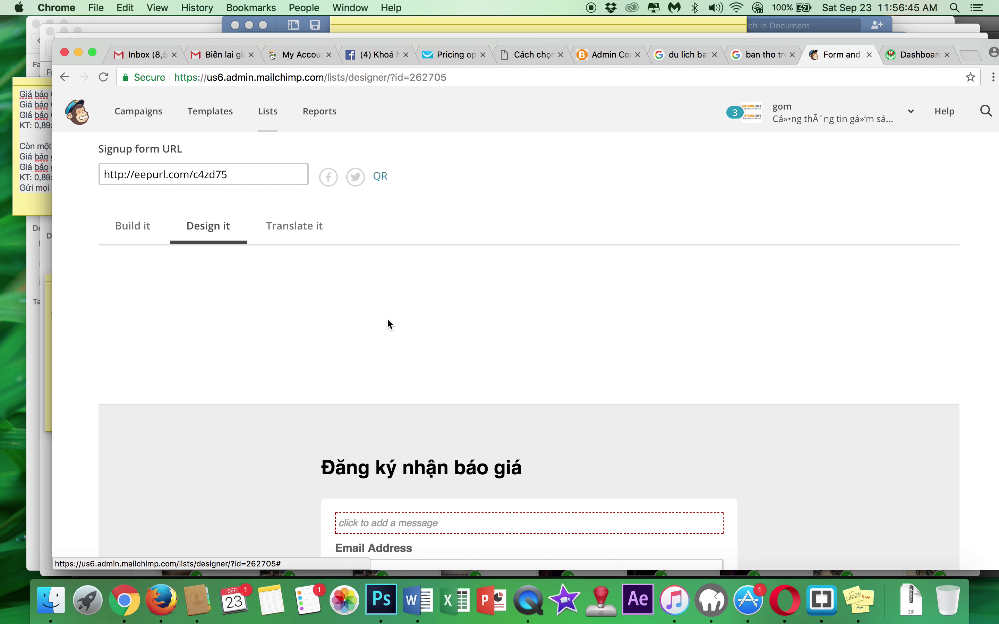
left_click(380, 396)
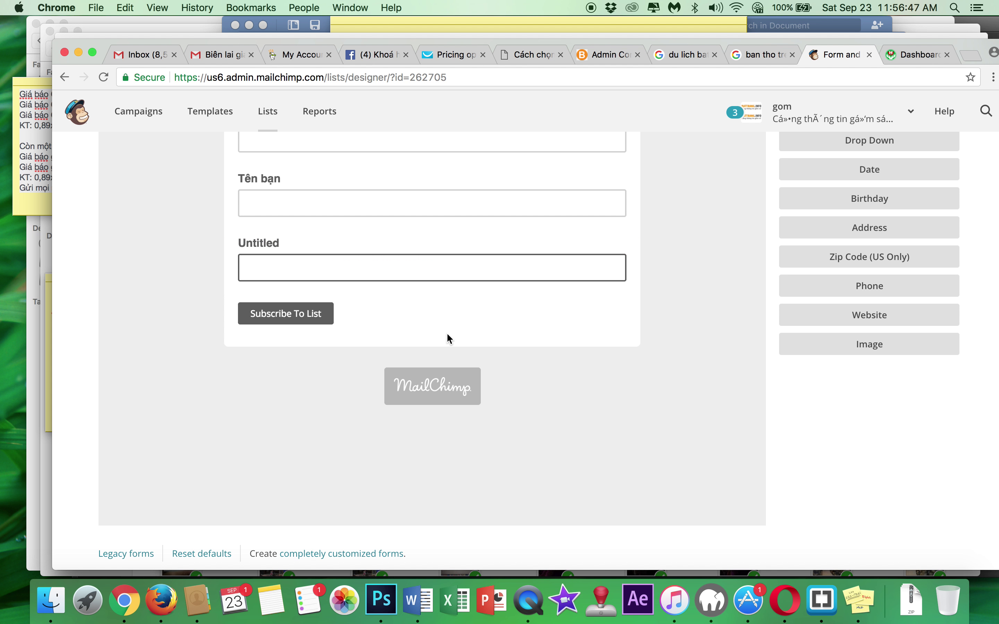
scroll(478, 332, "up", 4)
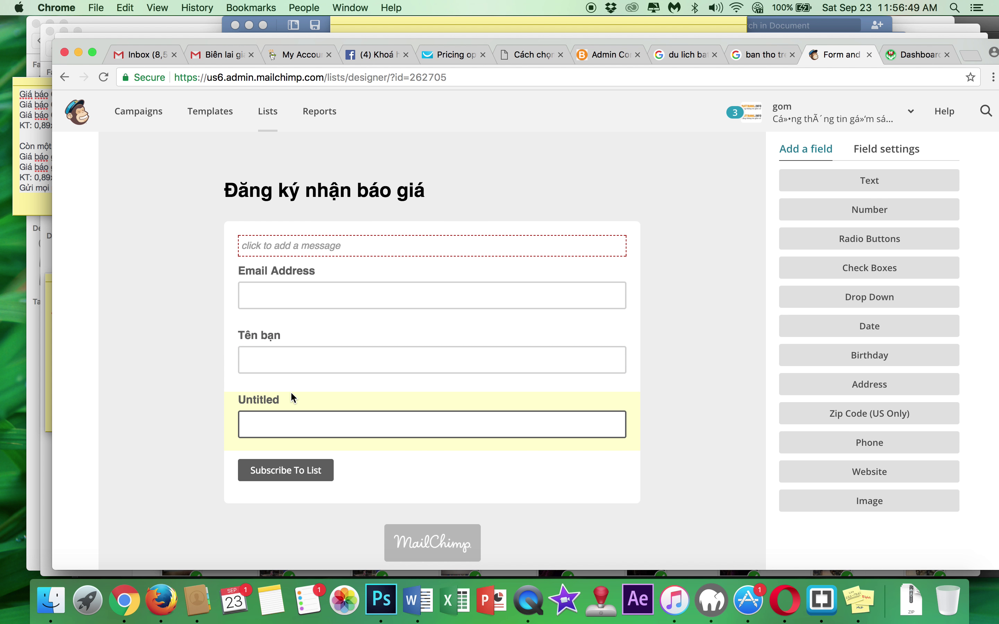
- Rename the Untitled number field to 'Số điện thoại' and save it
left_click(884, 148)
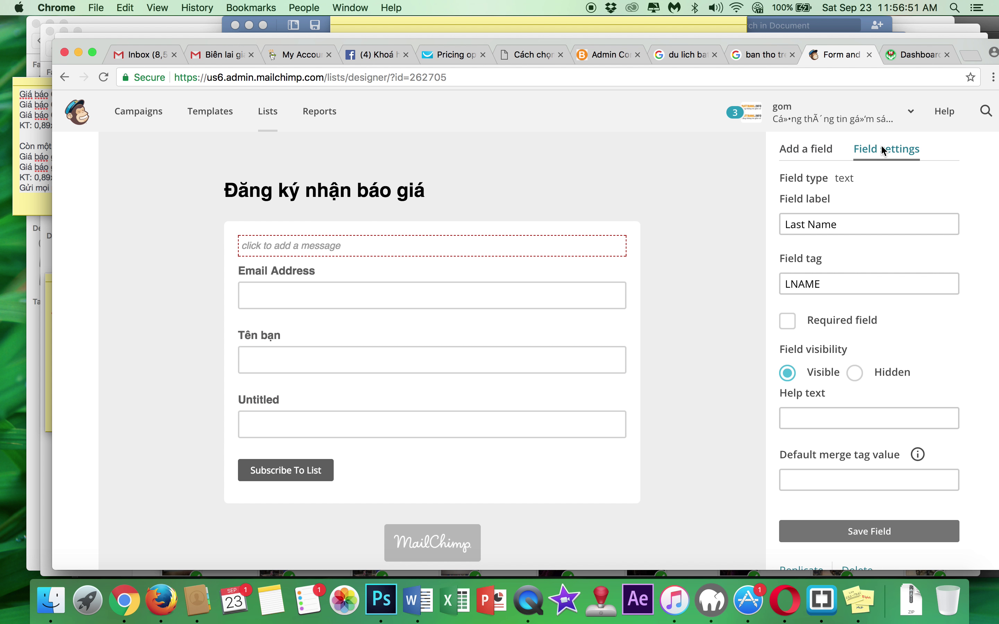
left_click(367, 397)
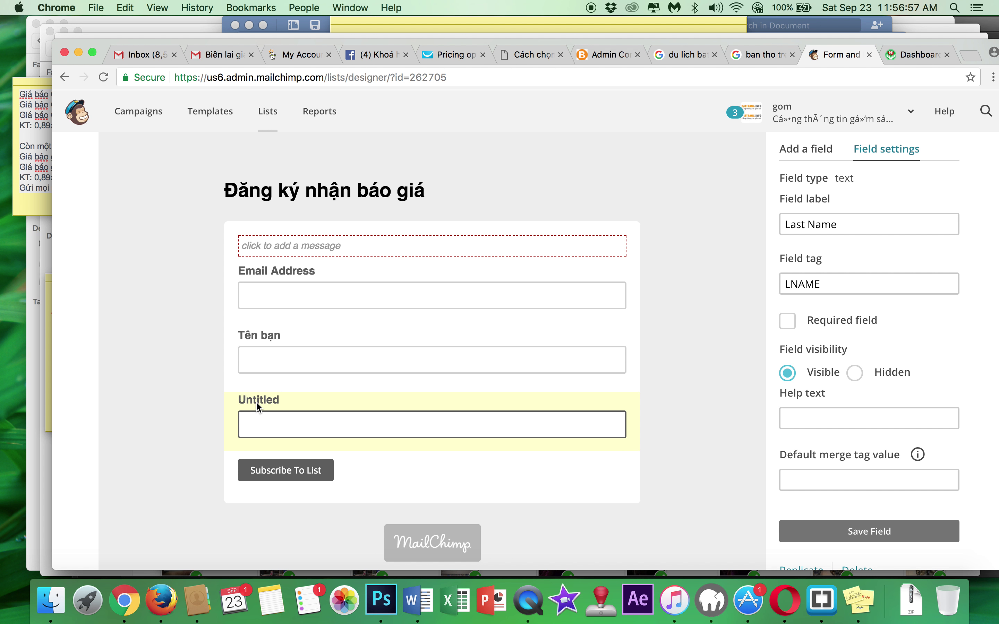
left_click(319, 335)
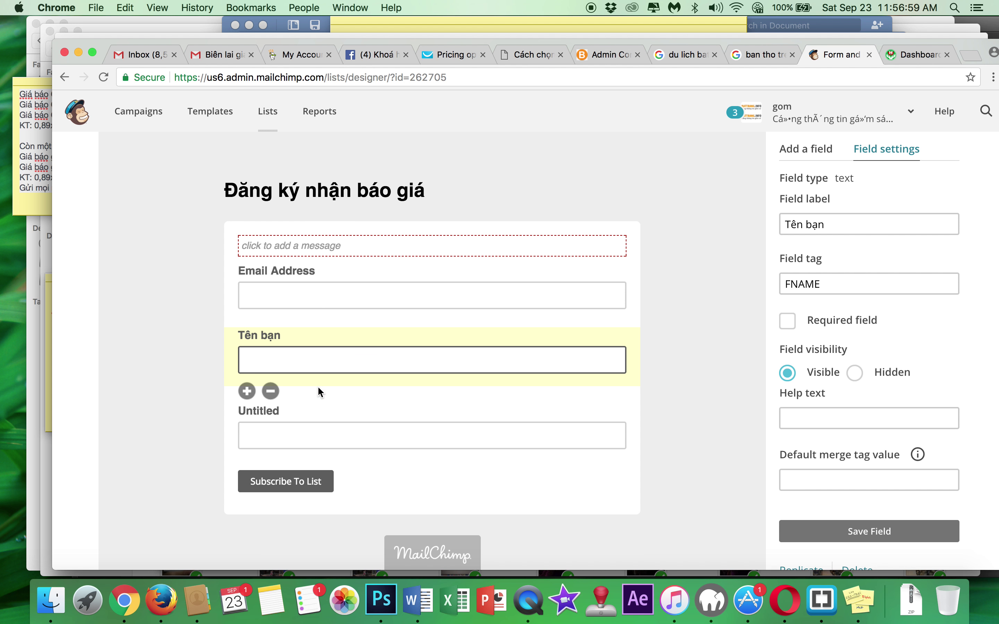
left_click(266, 409)
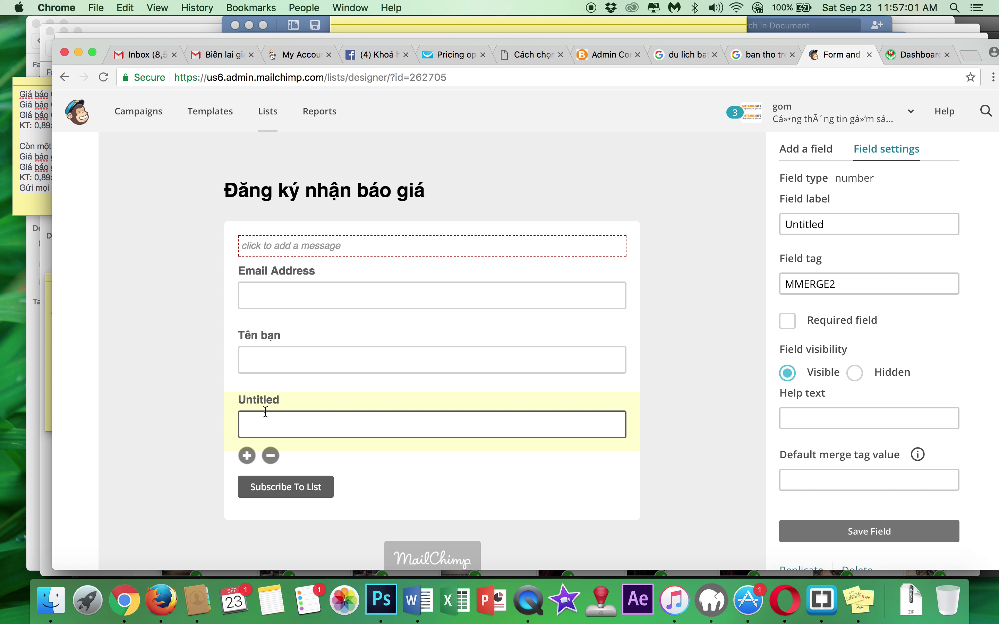
double_click(820, 225)
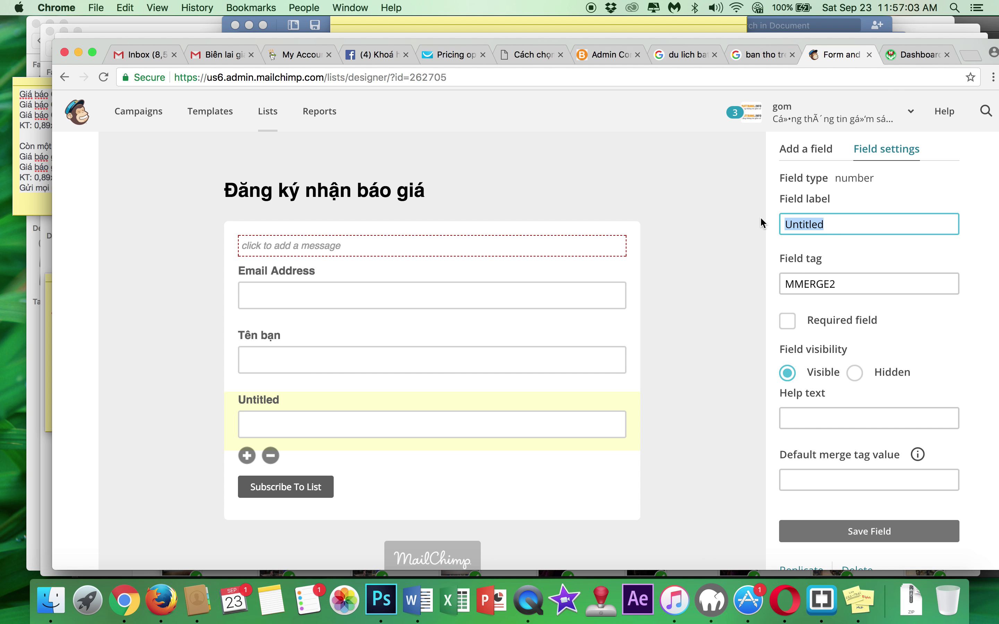
type("Số điện thoại")
left_click(878, 537)
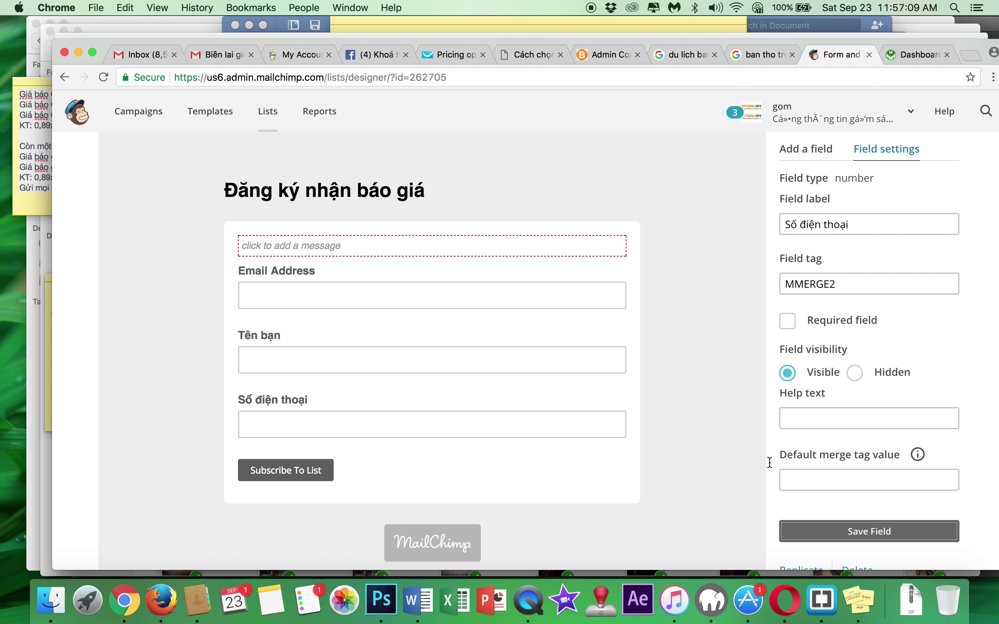
scroll(352, 431, "down", 3)
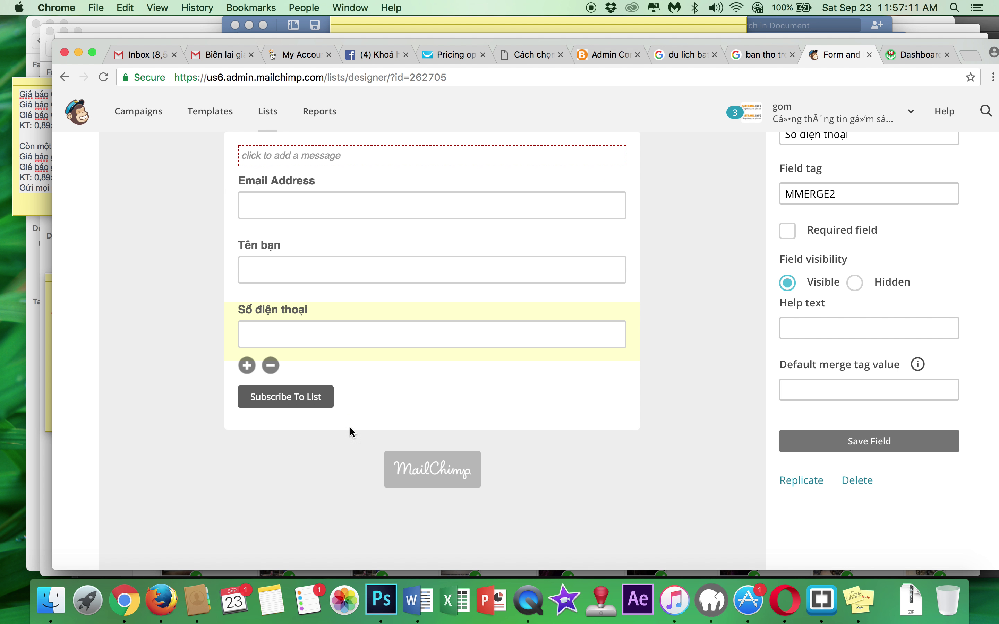
scroll(174, 341, "up", 6)
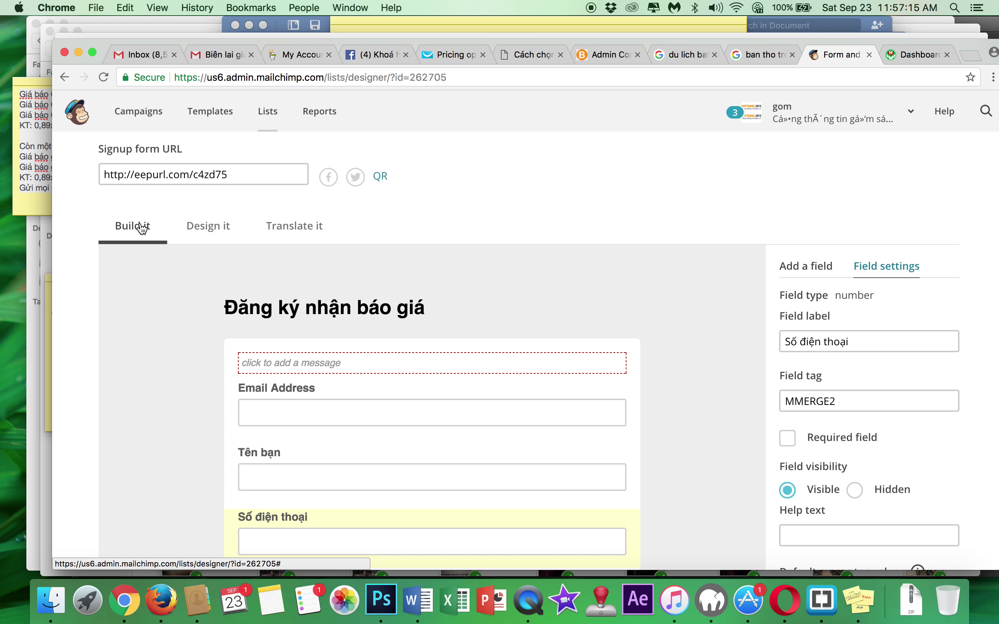
- Save the field, review the form type options, and select the signup form's public URL
scroll(470, 214, "up", 6)
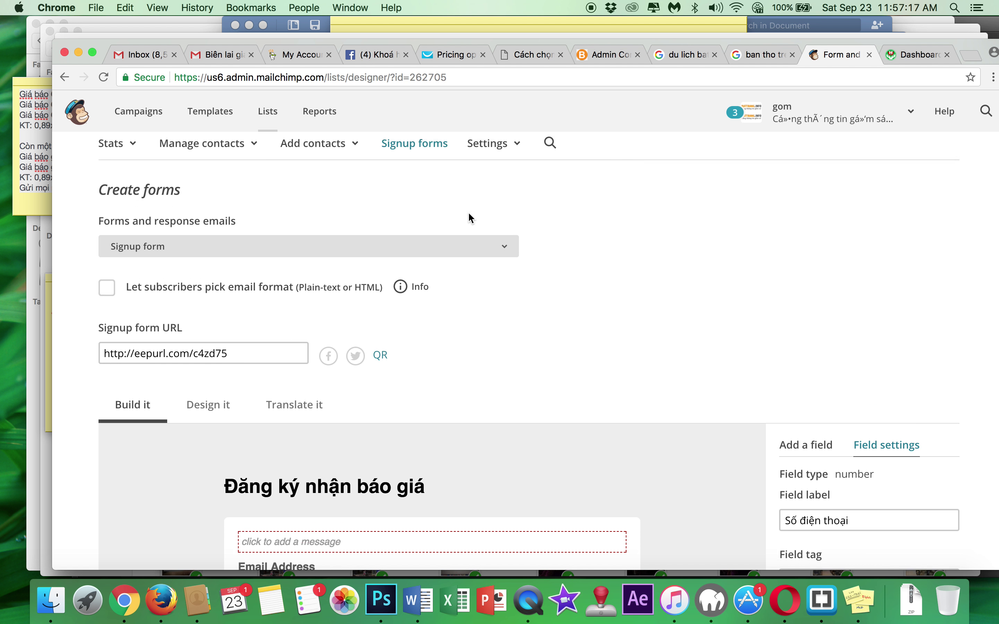
scroll(469, 214, "down", 12)
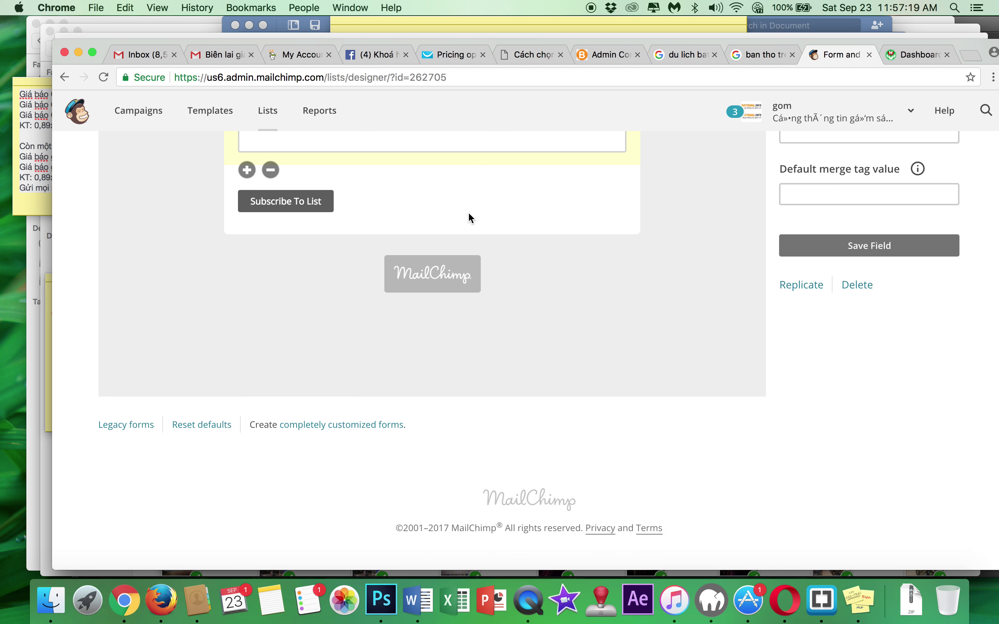
left_click(844, 247)
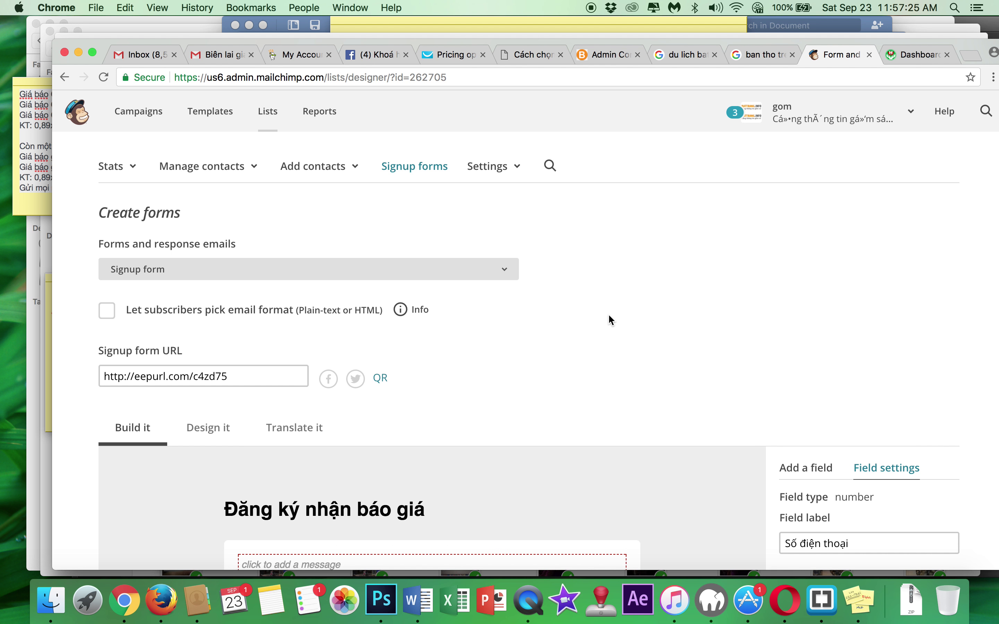
left_click(457, 269)
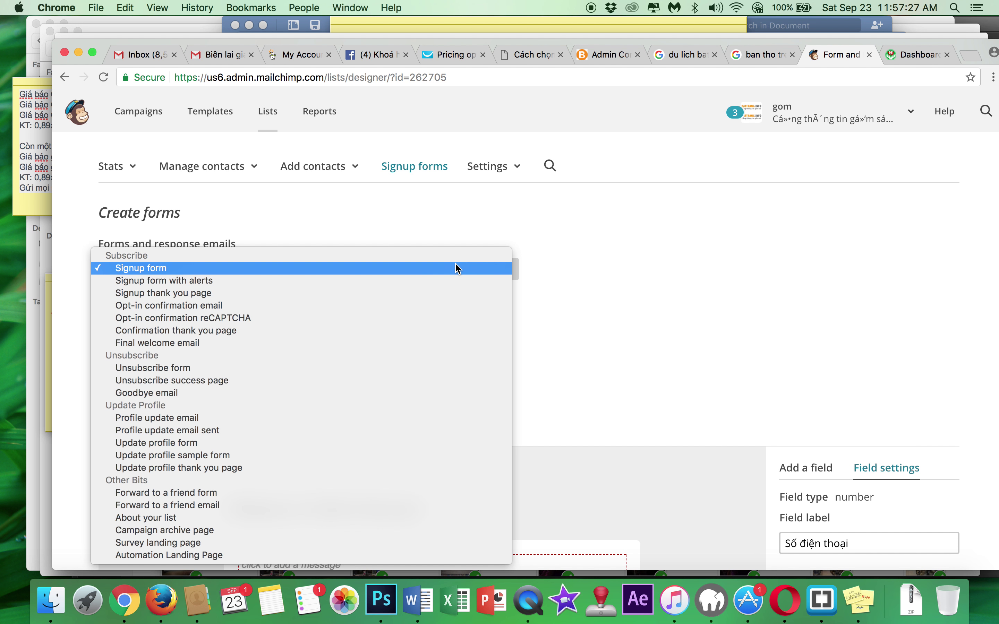
left_click(589, 284)
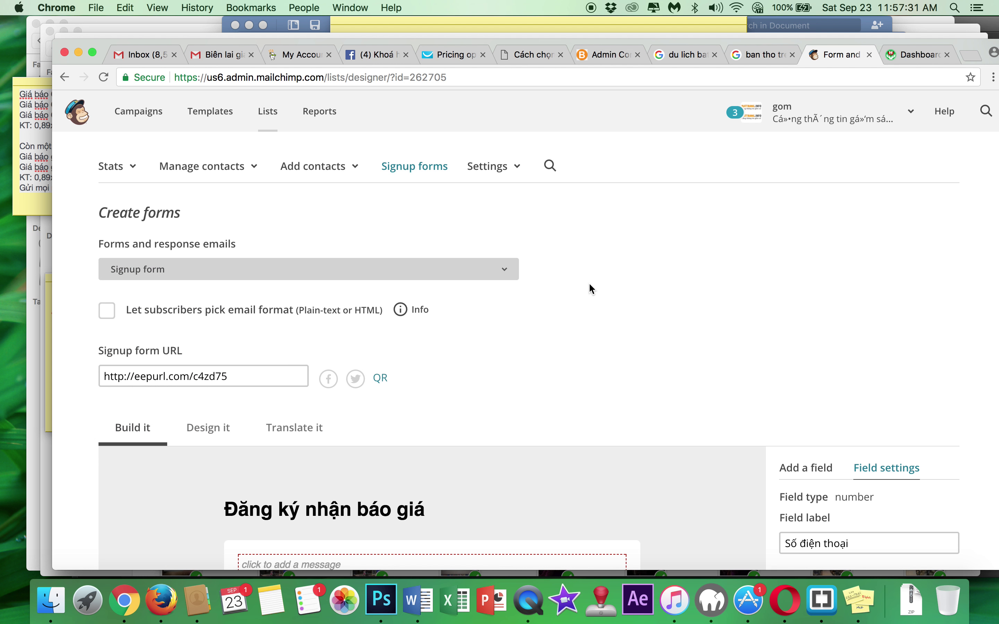
left_click(458, 265)
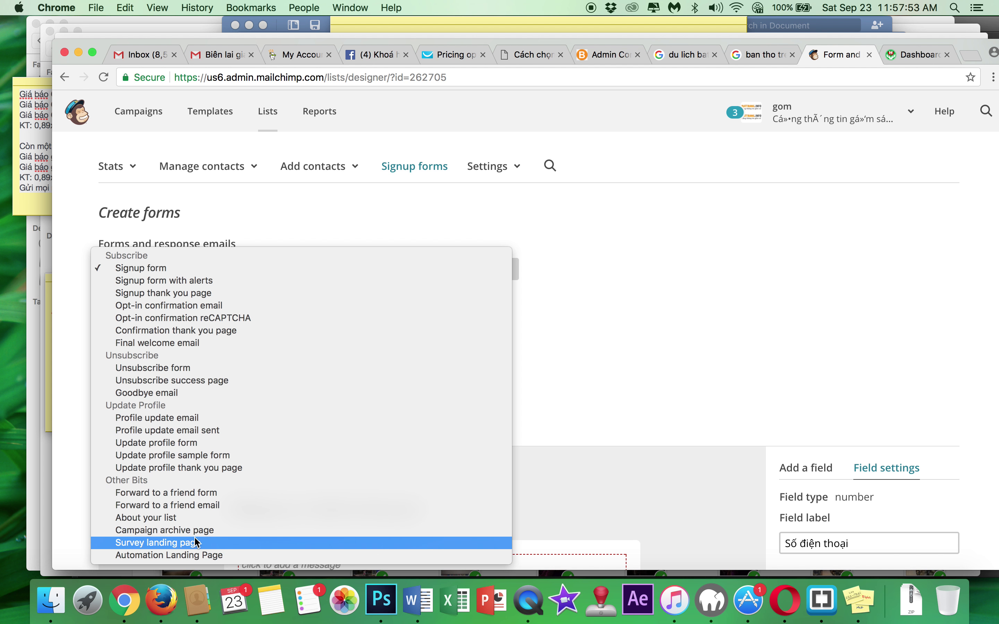
left_click(634, 318)
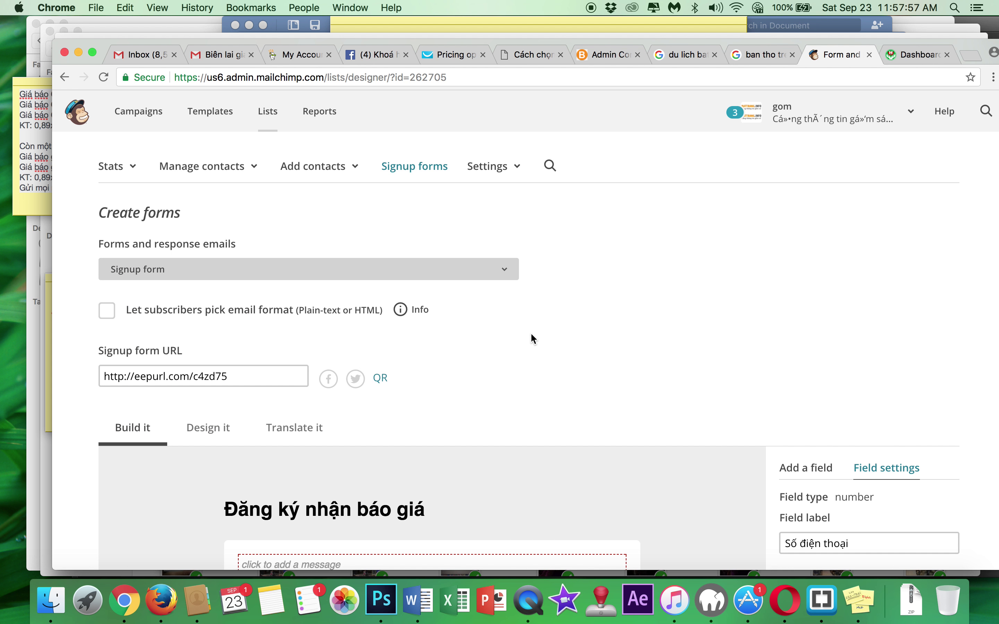
scroll(217, 431, "down", 4)
scroll(217, 431, "up", 7)
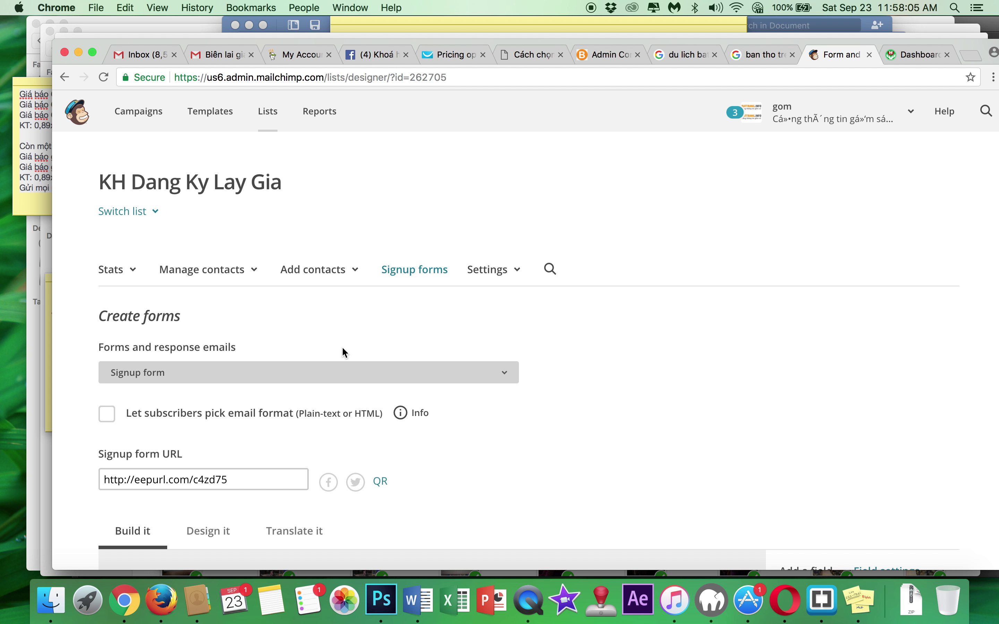
left_click(229, 479)
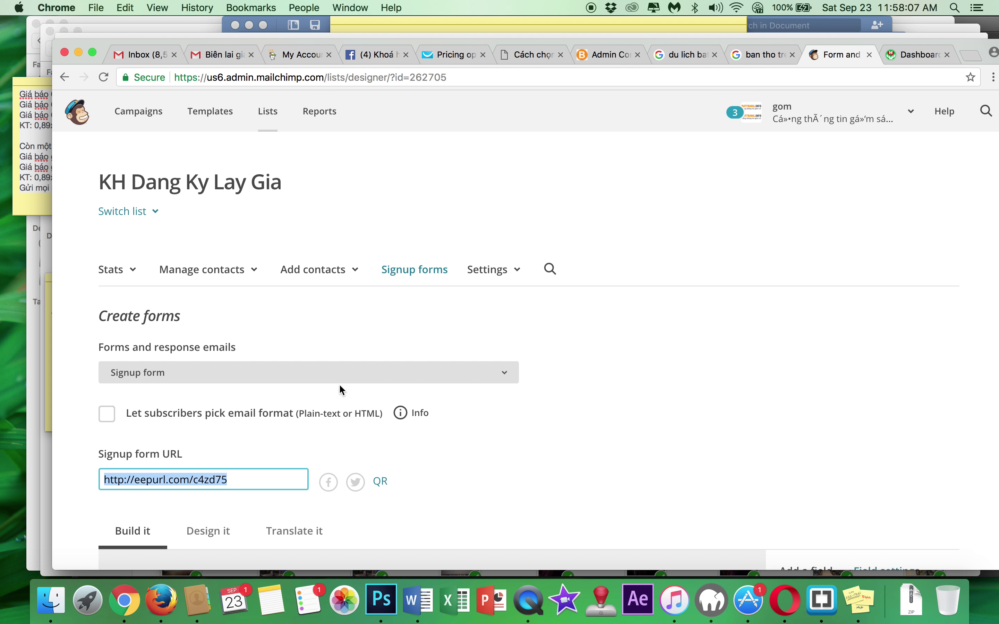
left_click(416, 276)
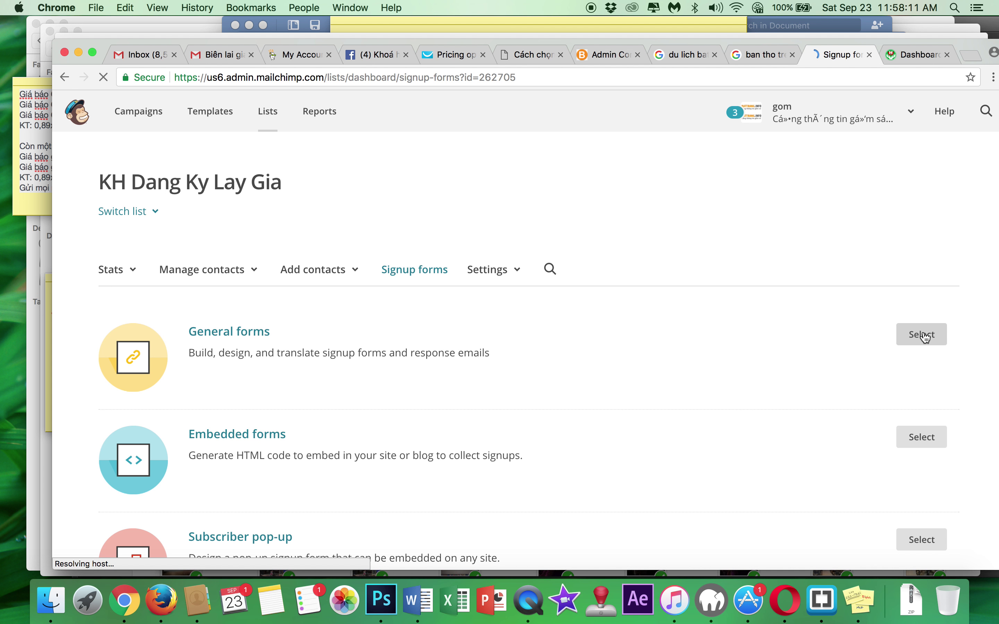
scroll(747, 403, "down", 3)
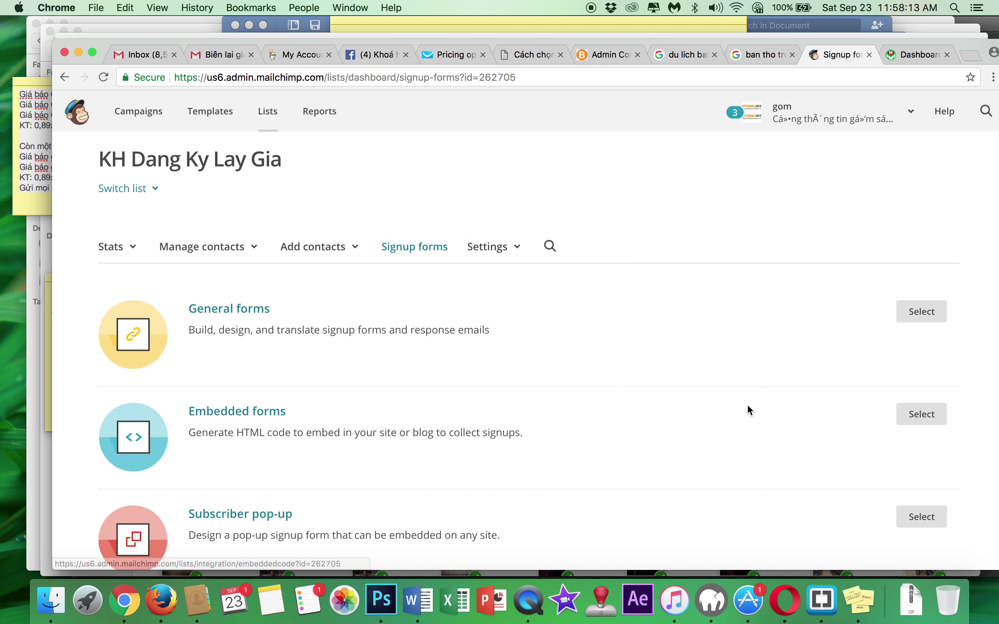
left_click(910, 360)
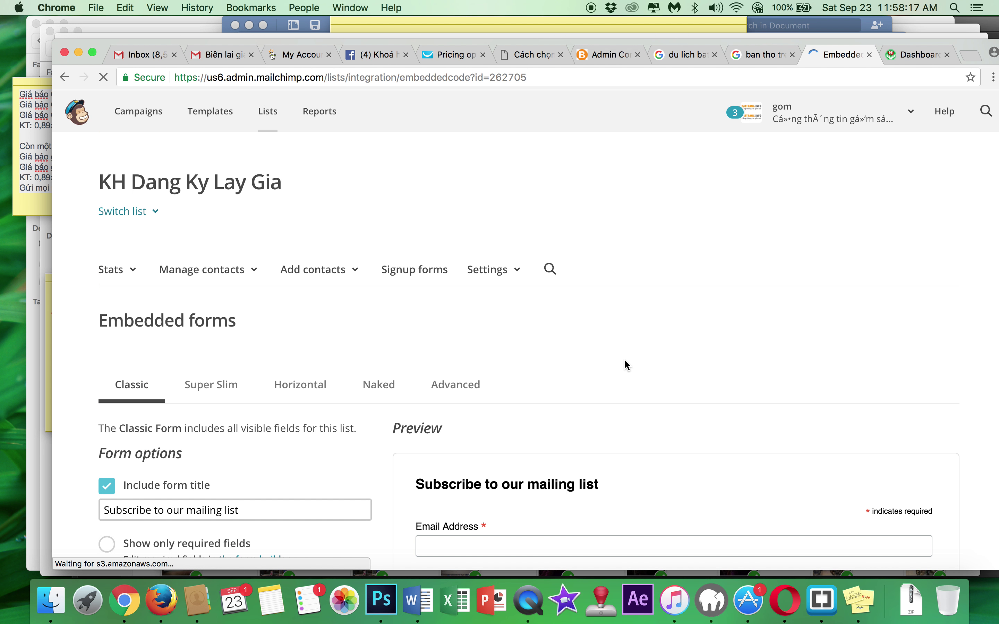
scroll(591, 337, "down", 5)
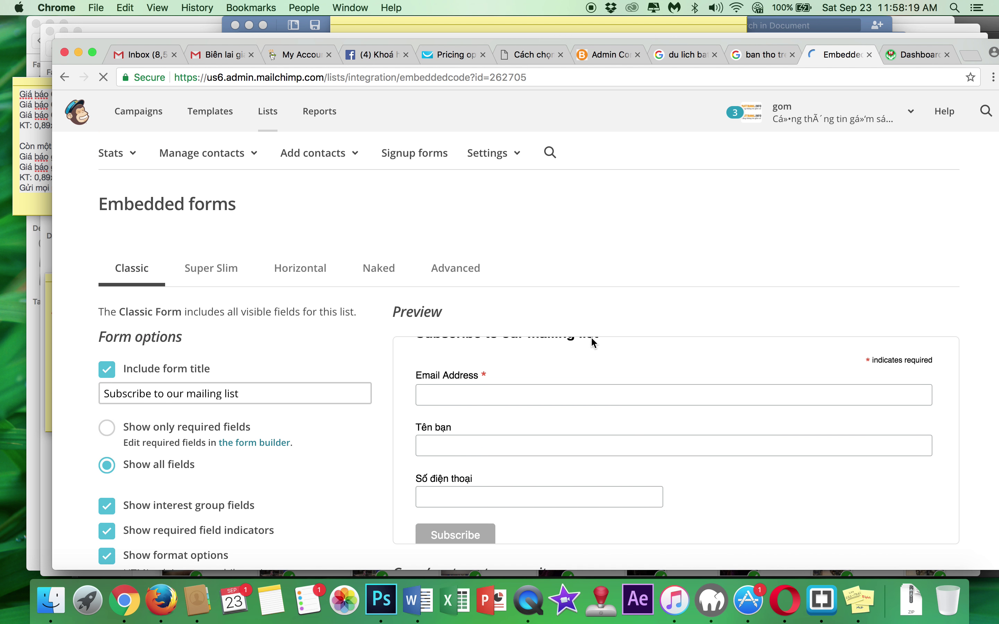
scroll(354, 263, "up", 5)
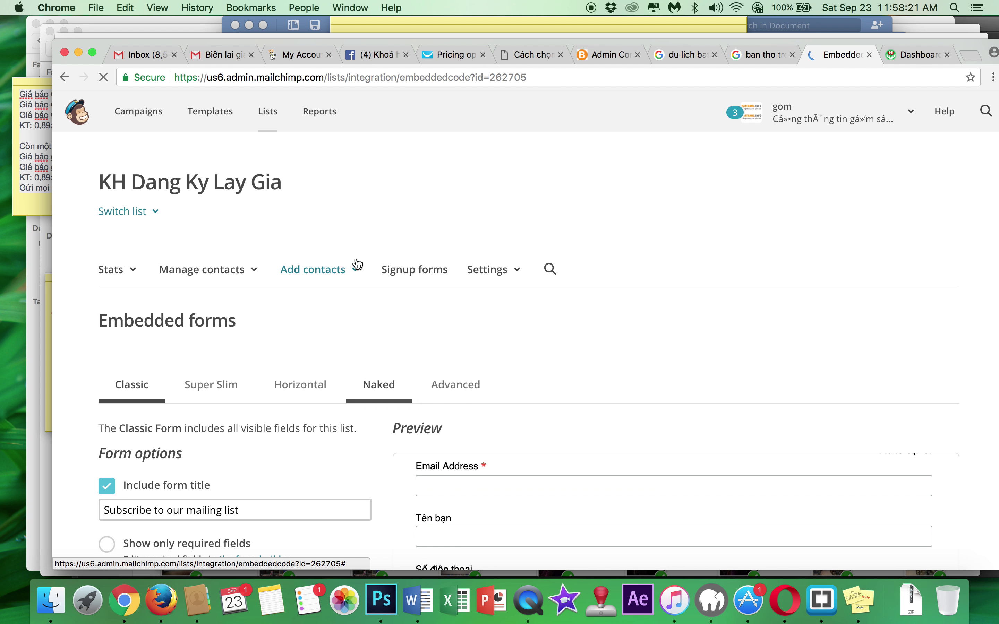
left_click(408, 269)
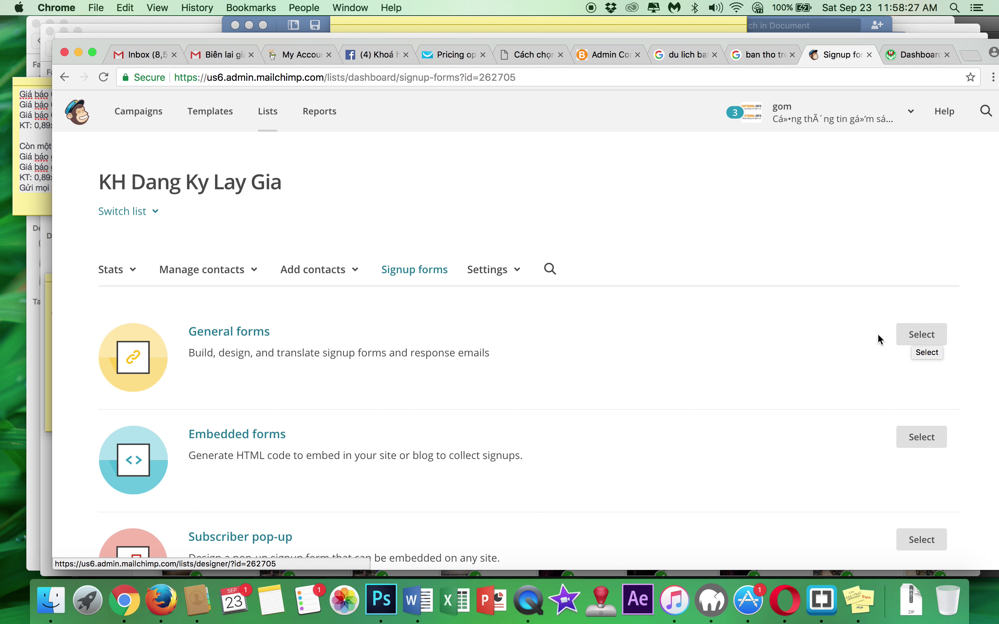
left_click(907, 341)
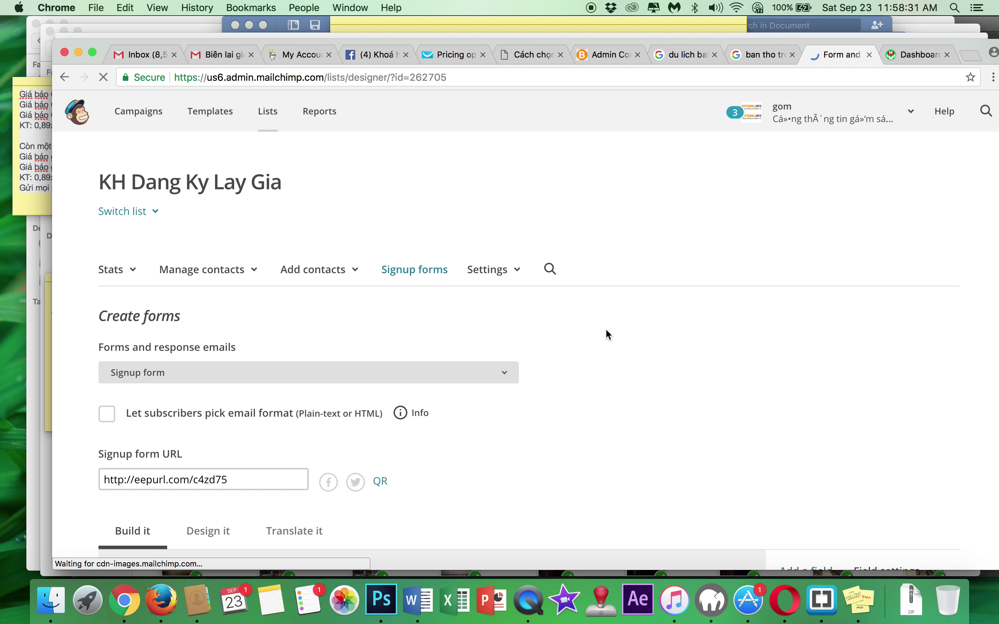
scroll(606, 330, "down", 8)
scroll(608, 336, "up", 4)
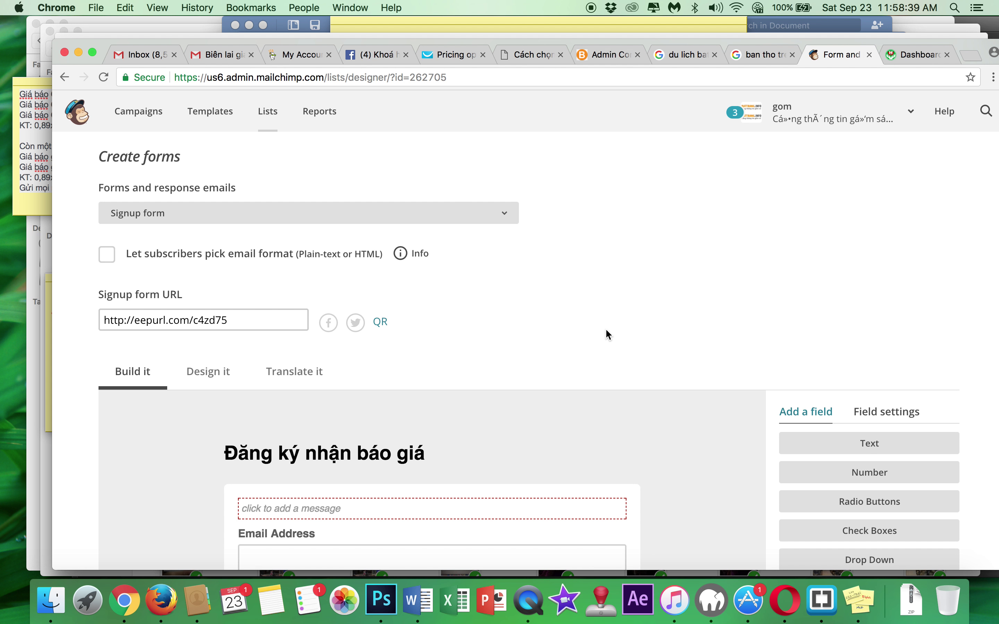
- Check the Forms style settings, return to the #eeeeee page background, and select the signup URL
scroll(606, 331, "down", 10)
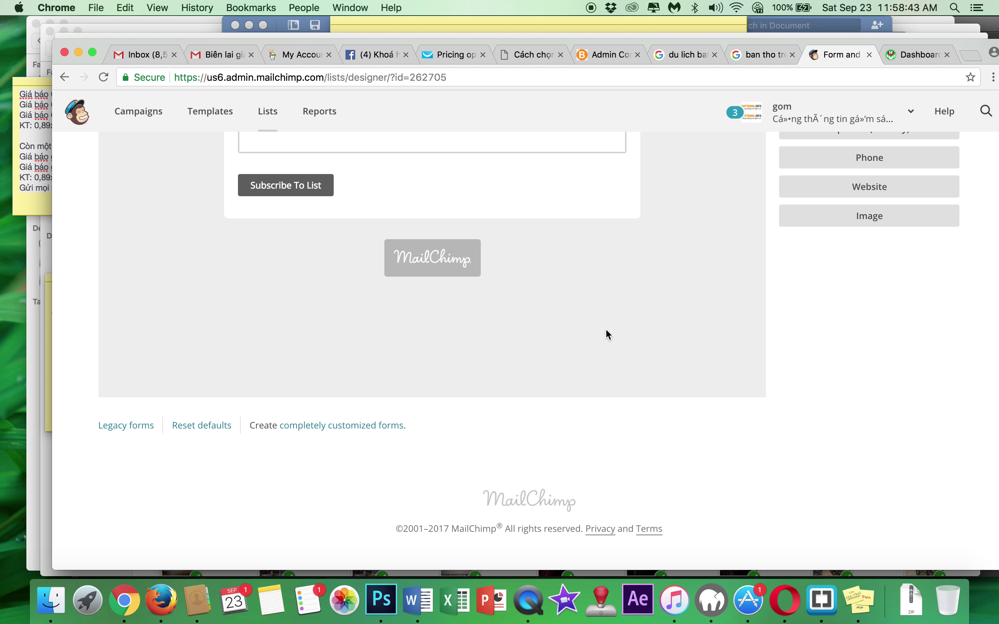
scroll(606, 330, "up", 8)
scroll(606, 330, "up", 2)
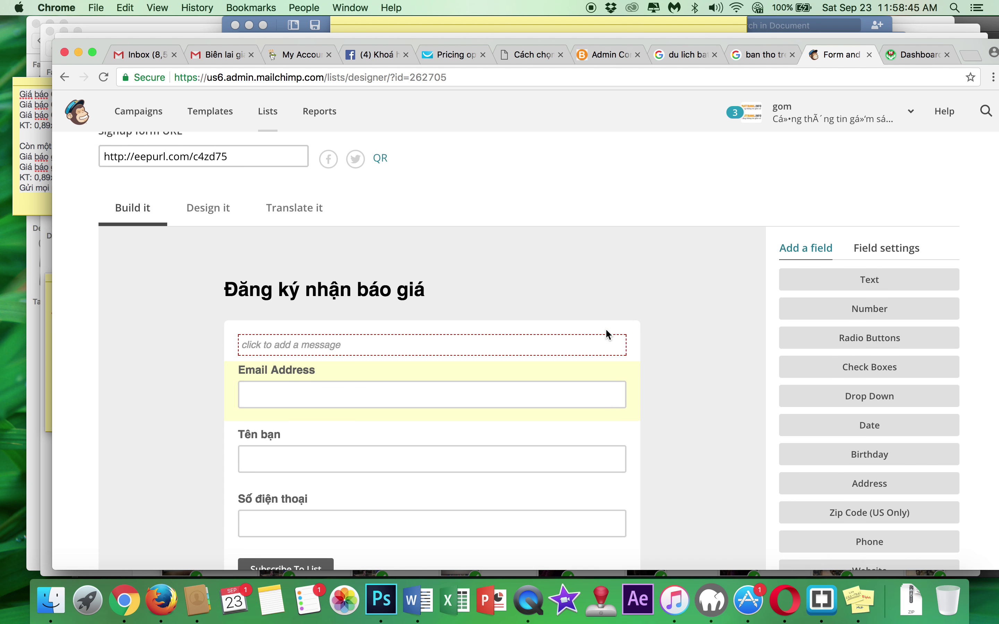
left_click(226, 241)
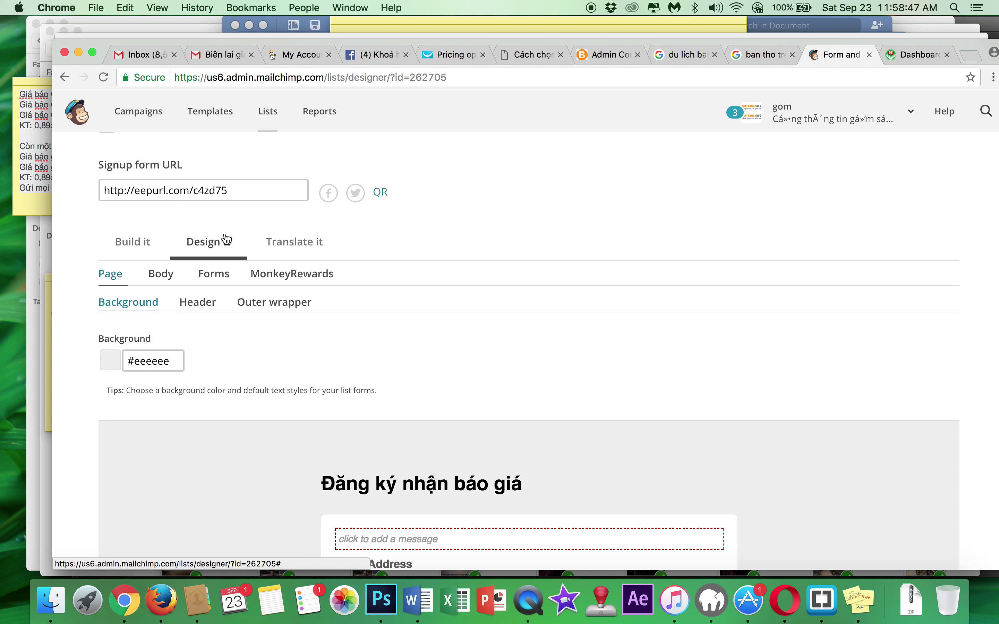
left_click(205, 276)
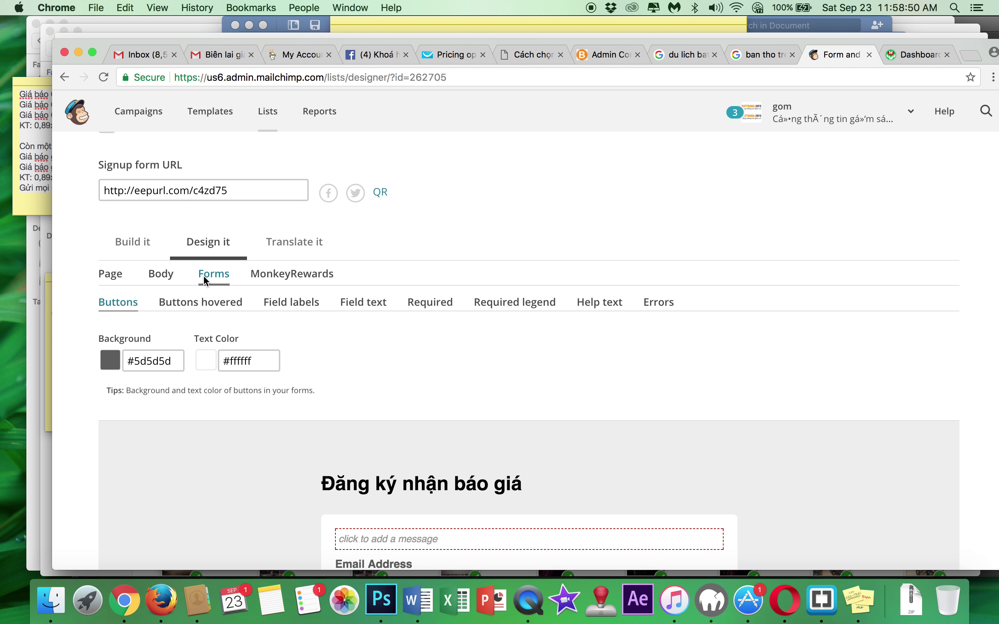
left_click(110, 276)
scroll(281, 323, "down", 6)
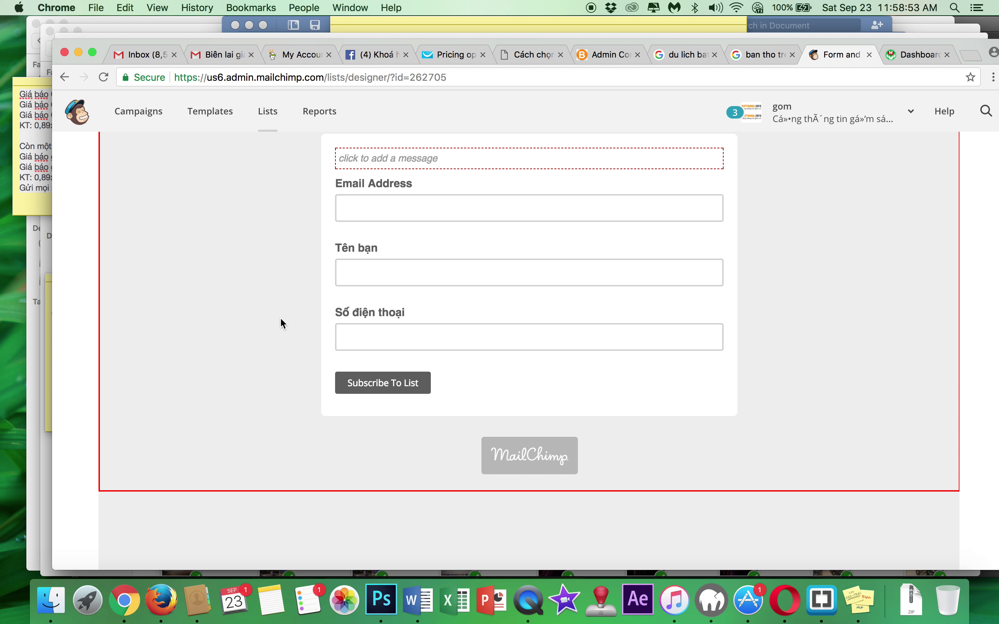
scroll(280, 317, "up", 10)
left_click(210, 257)
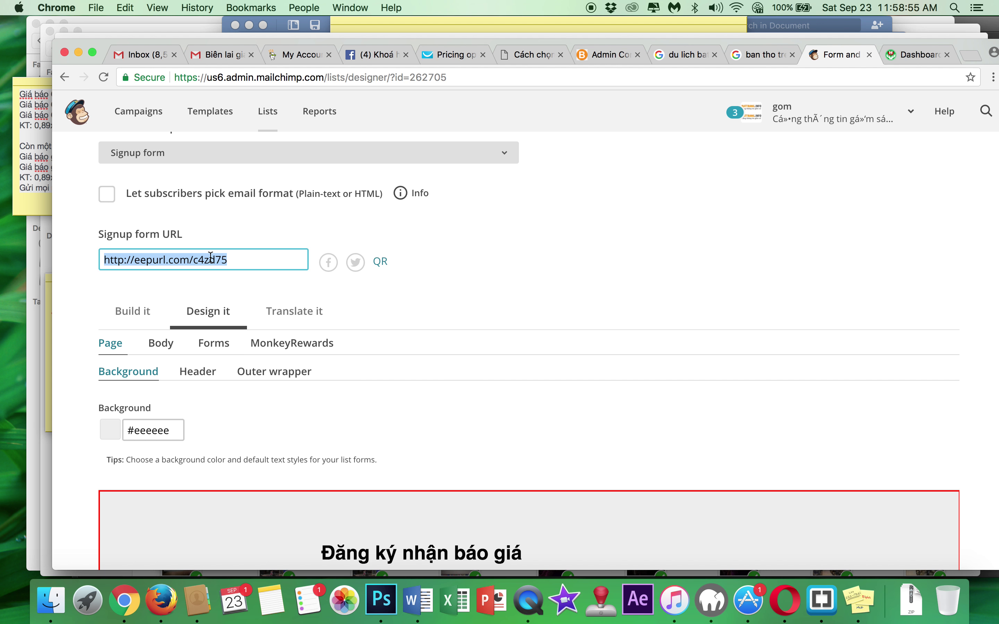
- Load the copied signup form URL in a new browser tab
key("super+c")
key("super+t")
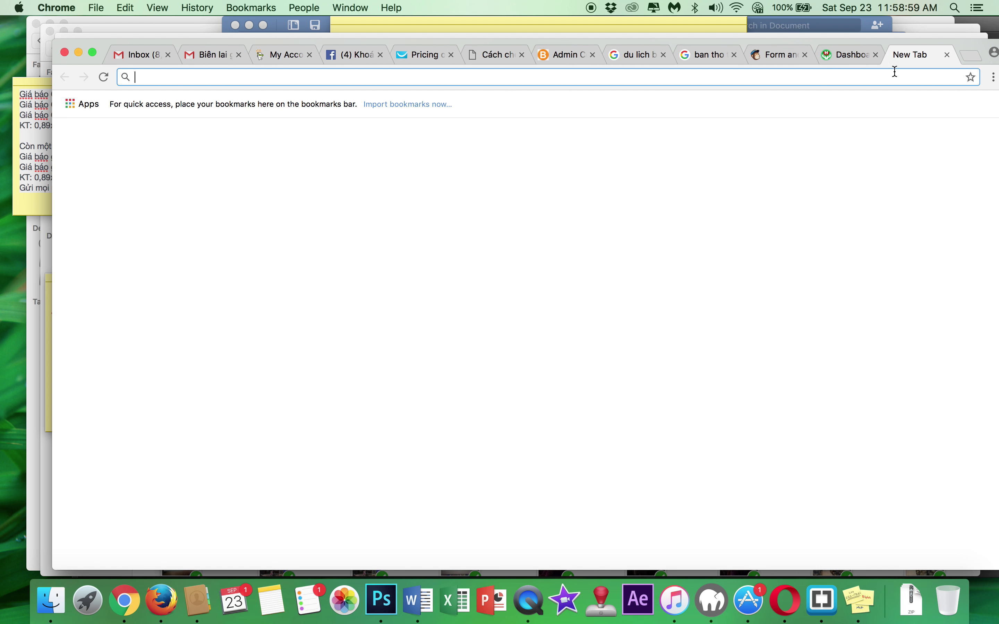
key("super+v")
key("Return")
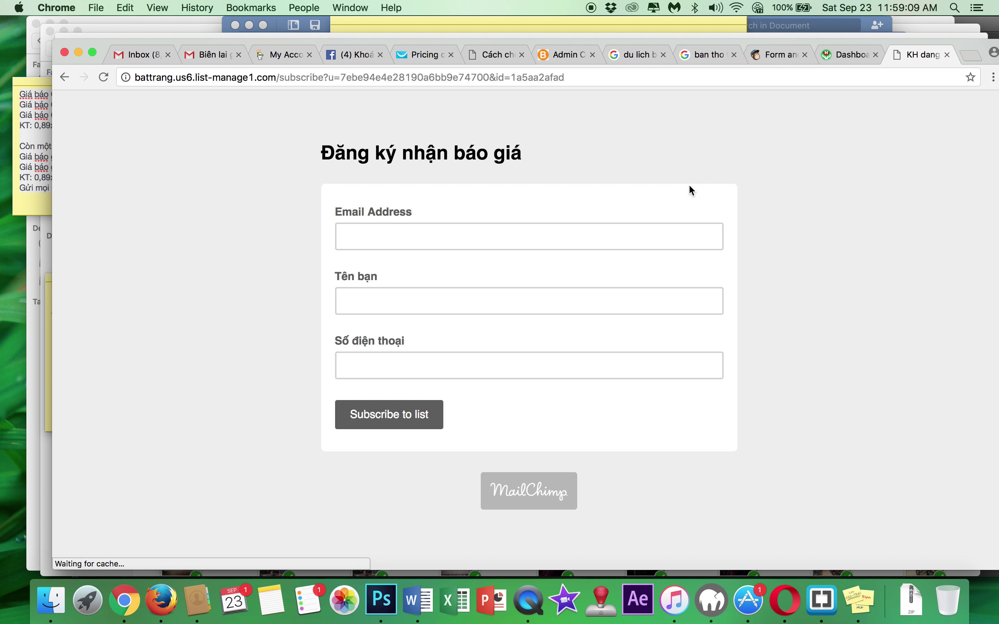
- Try the Số điện thoại, Tên bạn and Email Address fields on the live form, then return to the designer
left_click(536, 365)
left_click(550, 301)
left_click(560, 230)
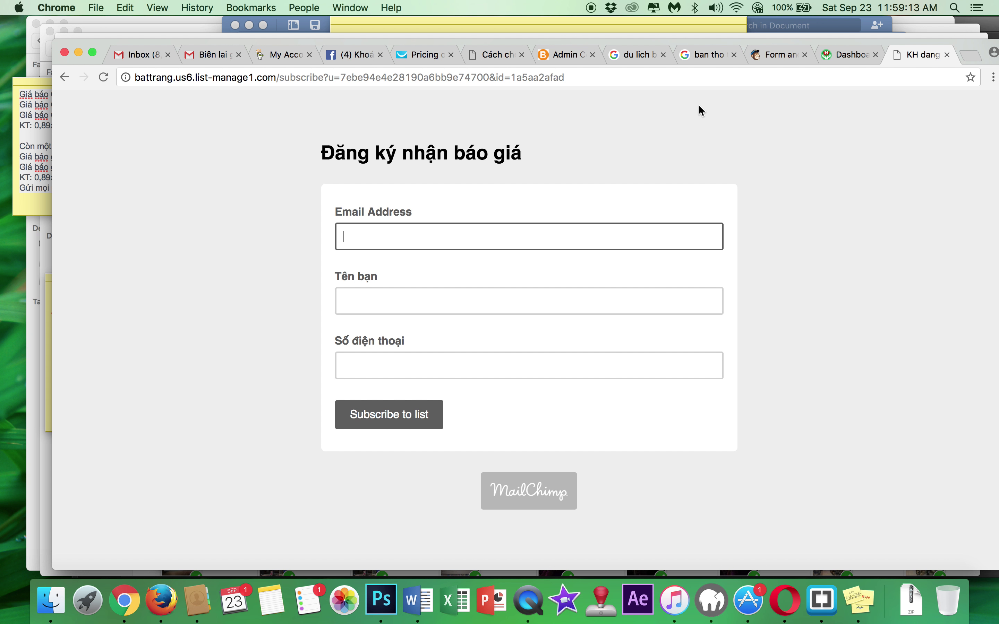
left_click(771, 55)
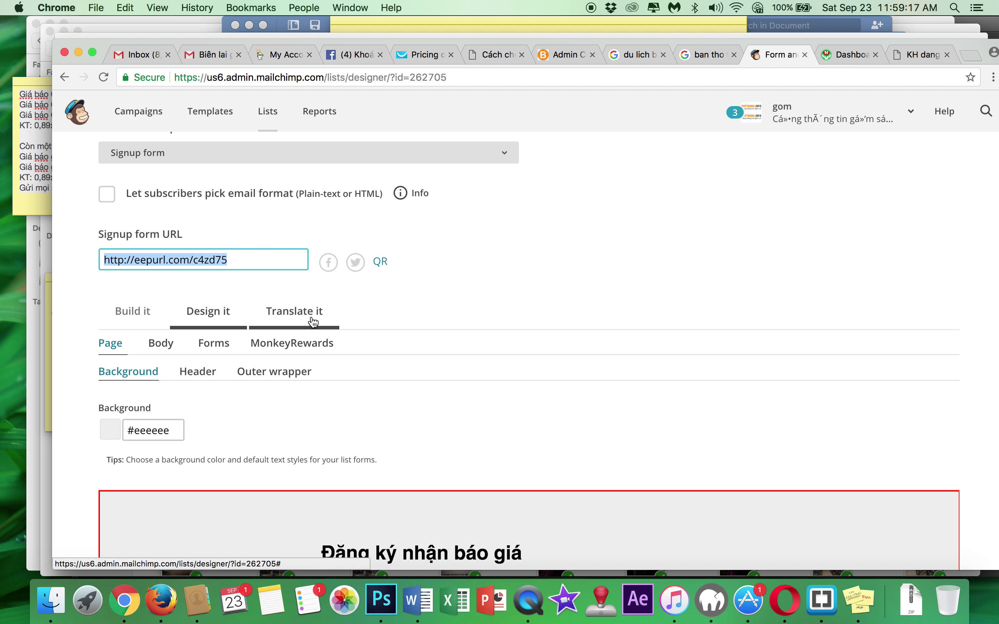
- Open Embedded forms and select the entire Classic embed code snippet, then go to the InstaBuilder dashboard
scroll(272, 264, "up", 3)
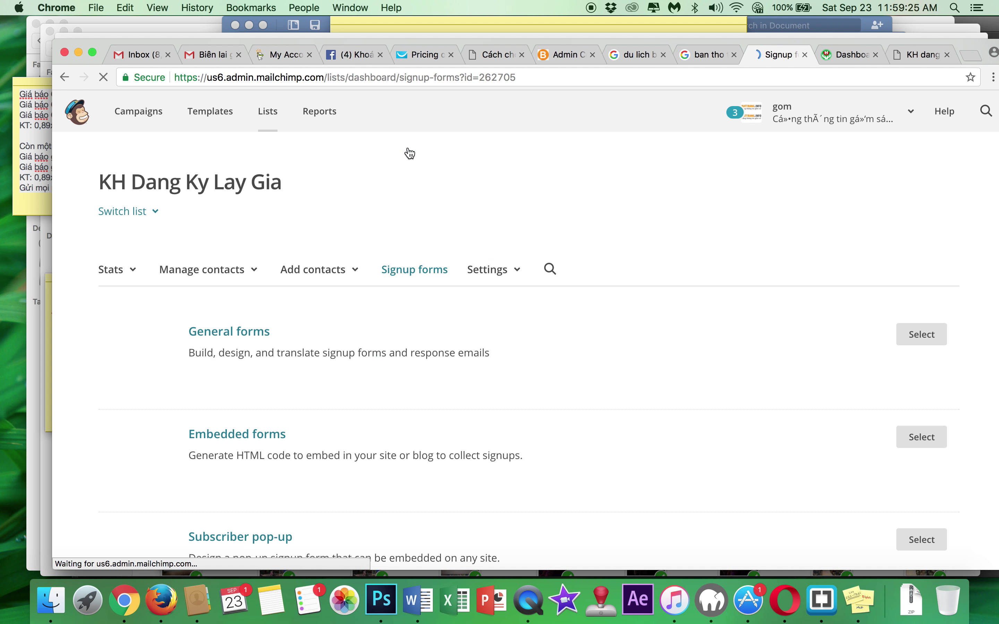
scroll(511, 343, "down", 2)
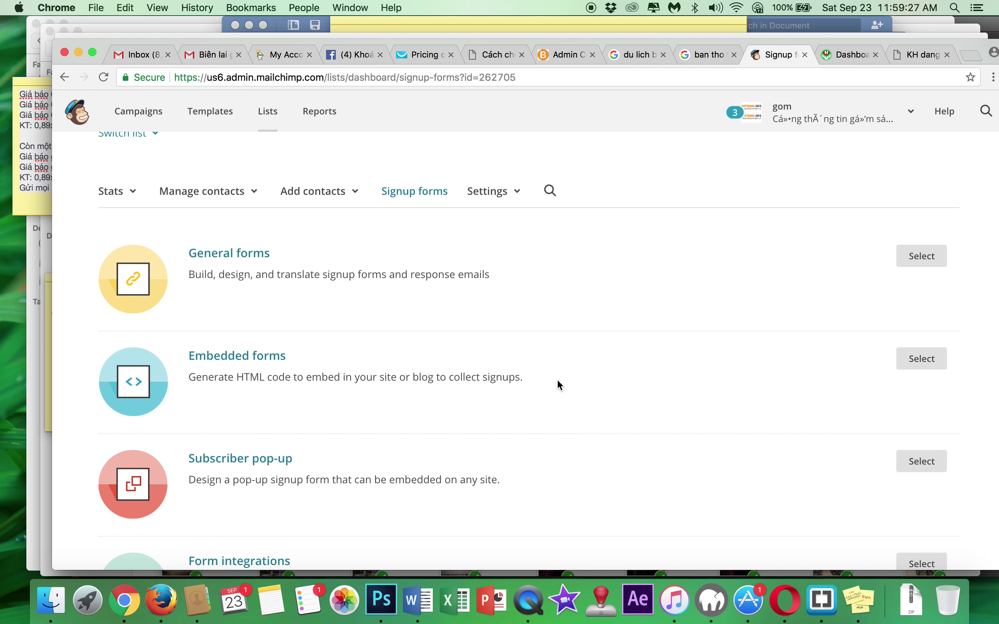
left_click(920, 358)
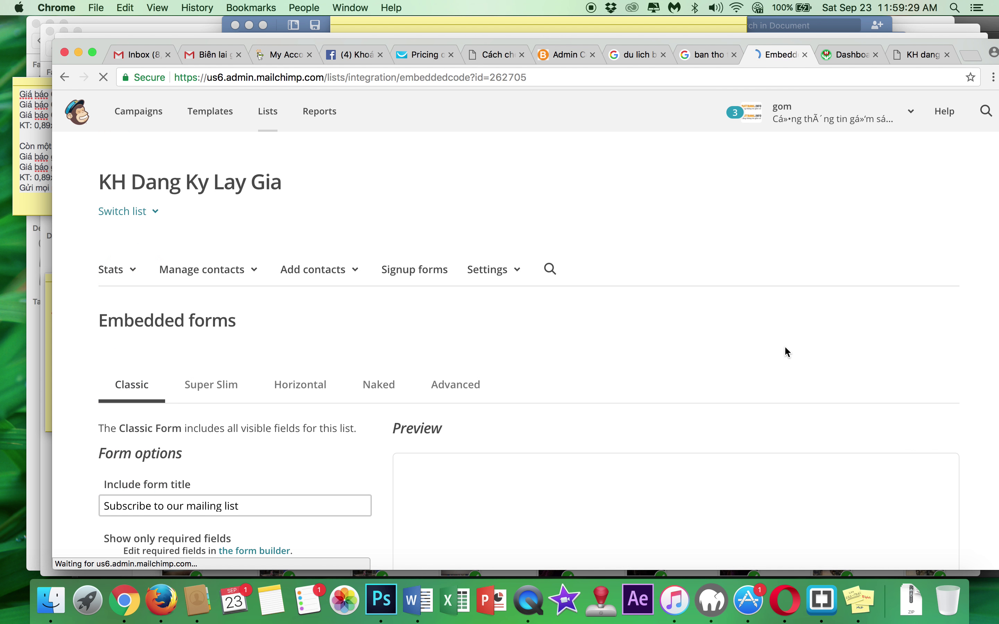
scroll(365, 364, "down", 4)
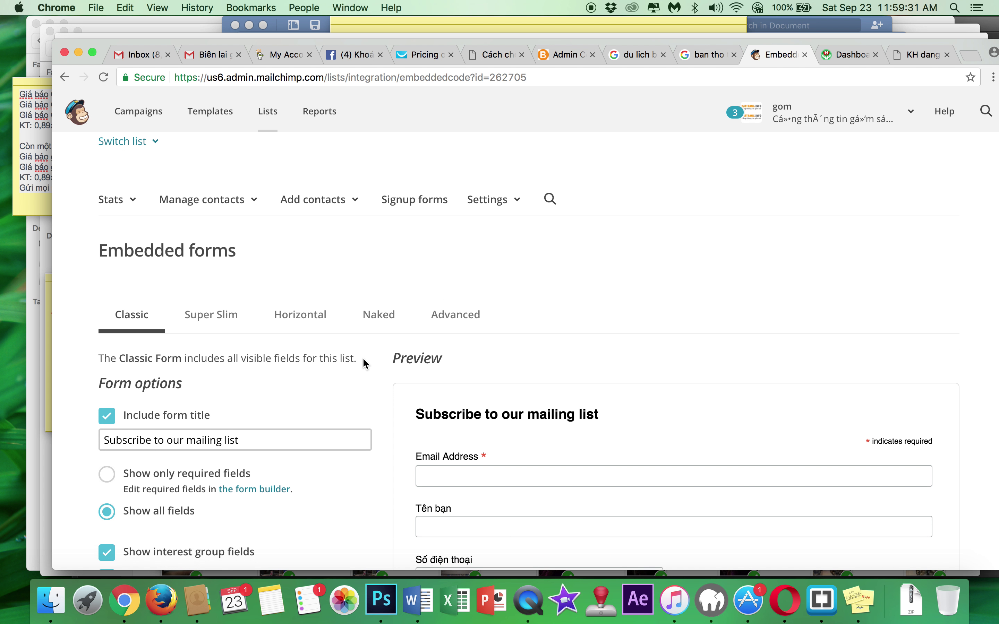
scroll(503, 383, "down", 3)
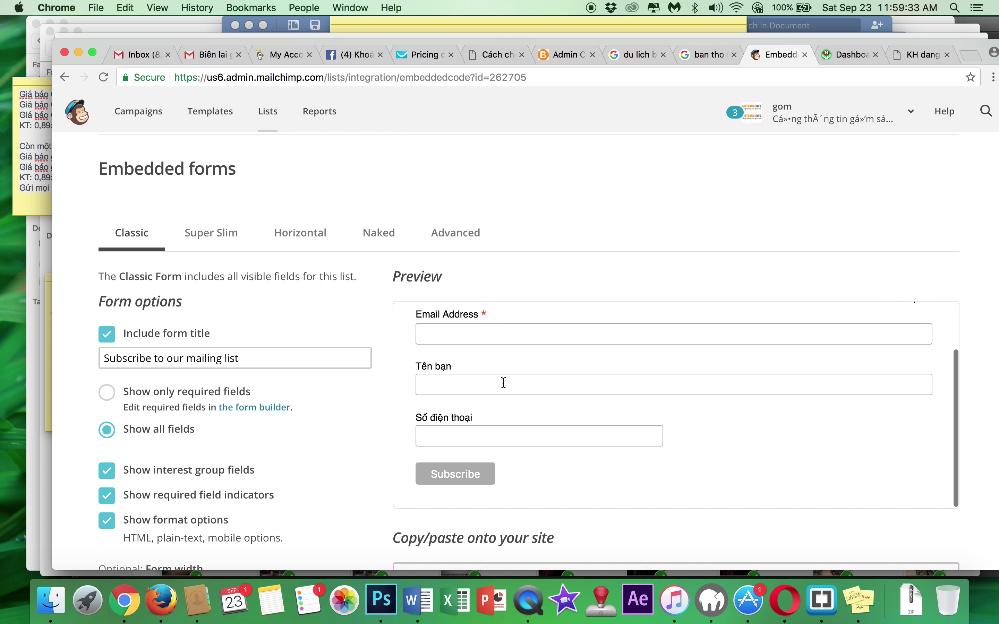
scroll(504, 383, "down", 5)
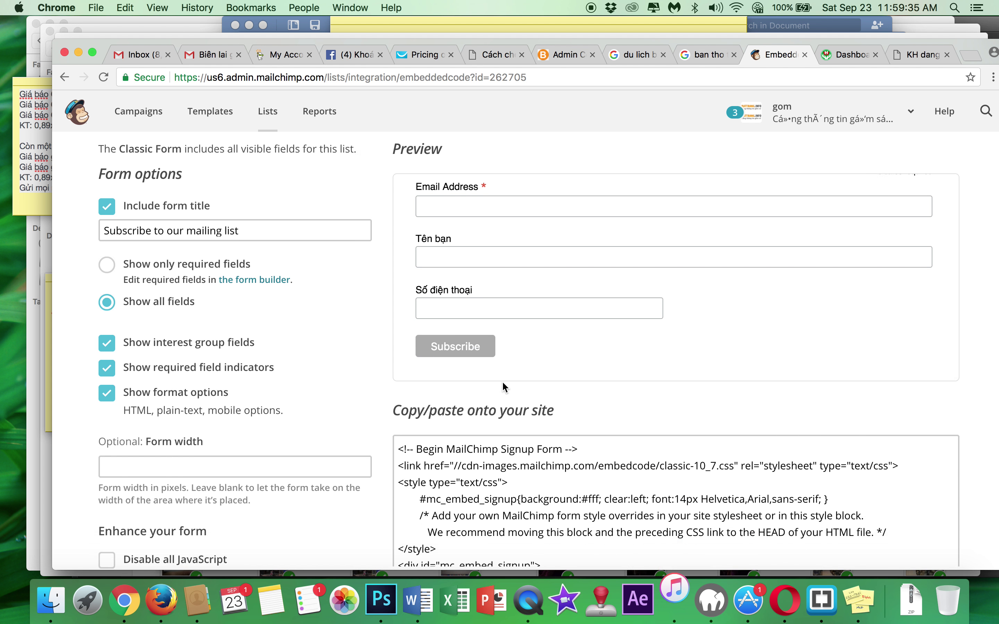
left_click(539, 465)
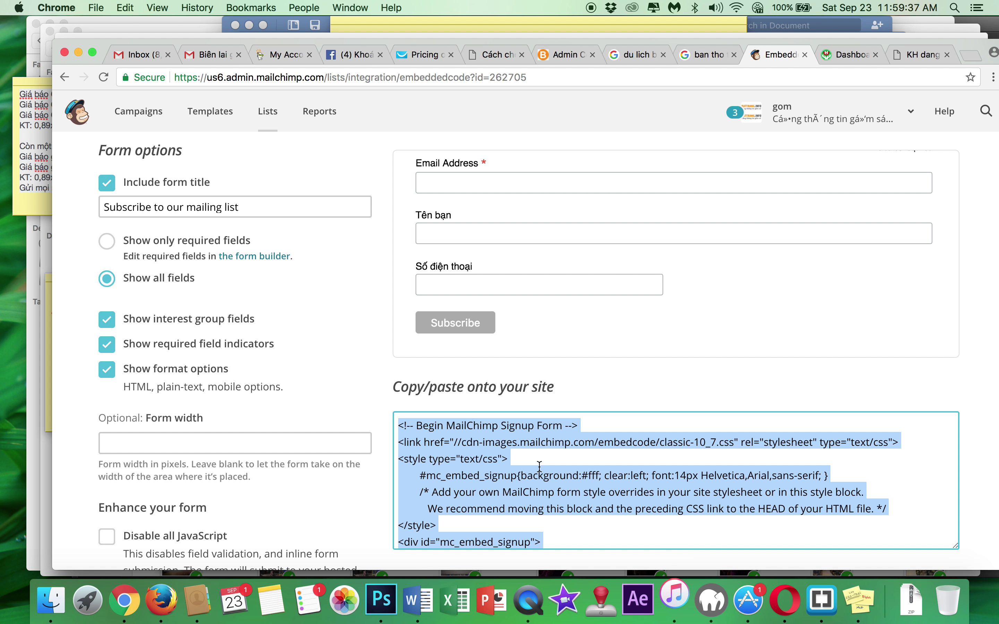
left_click(842, 58)
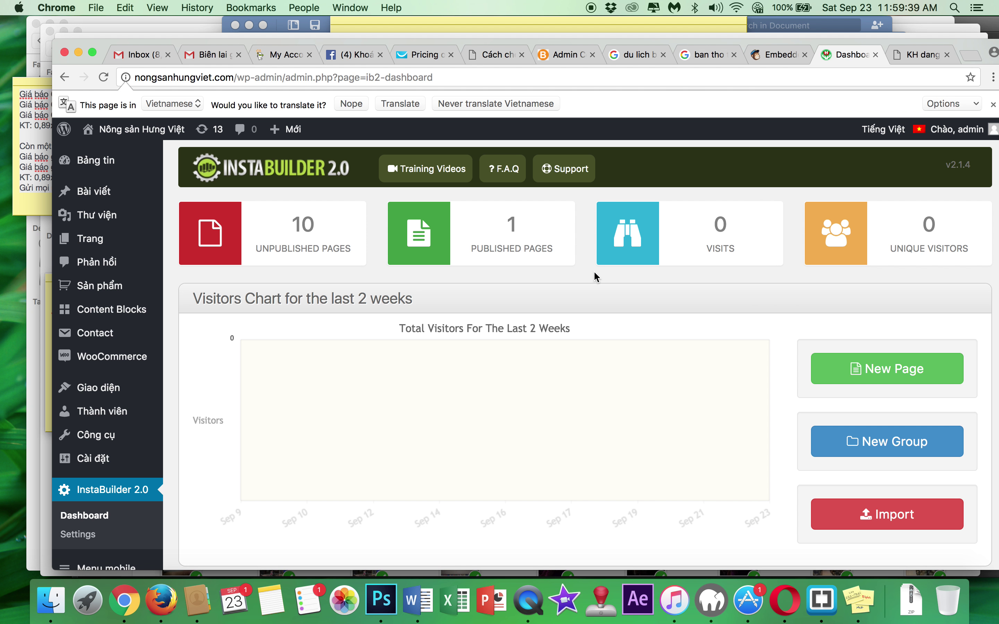
- Open the Mazda PT50 (fancyvsp2) landing page in the editor and select its contact-form element
scroll(364, 350, "down", 12)
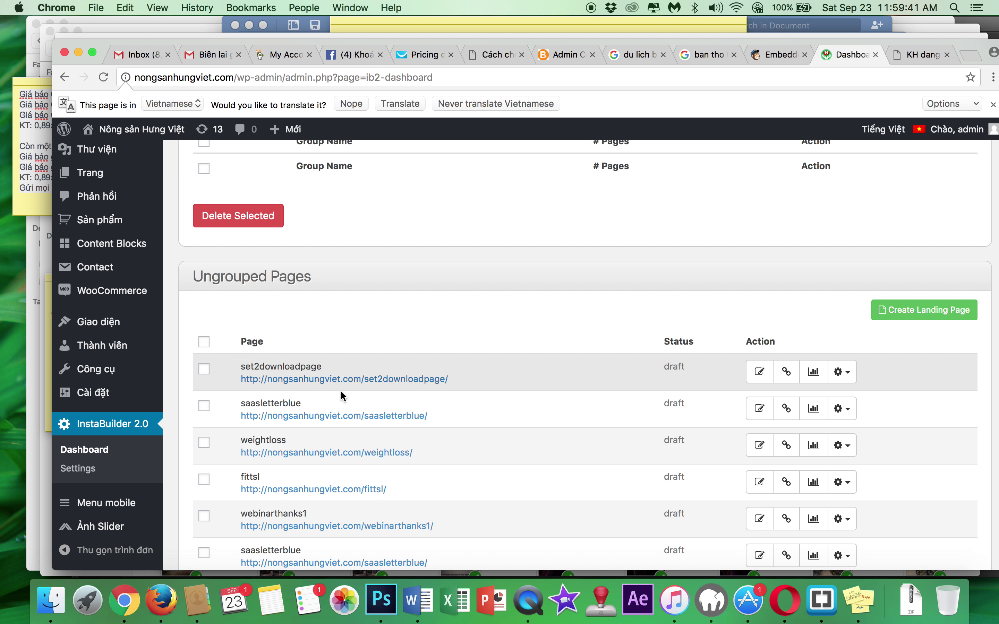
scroll(340, 368, "down", 8)
left_click(763, 403)
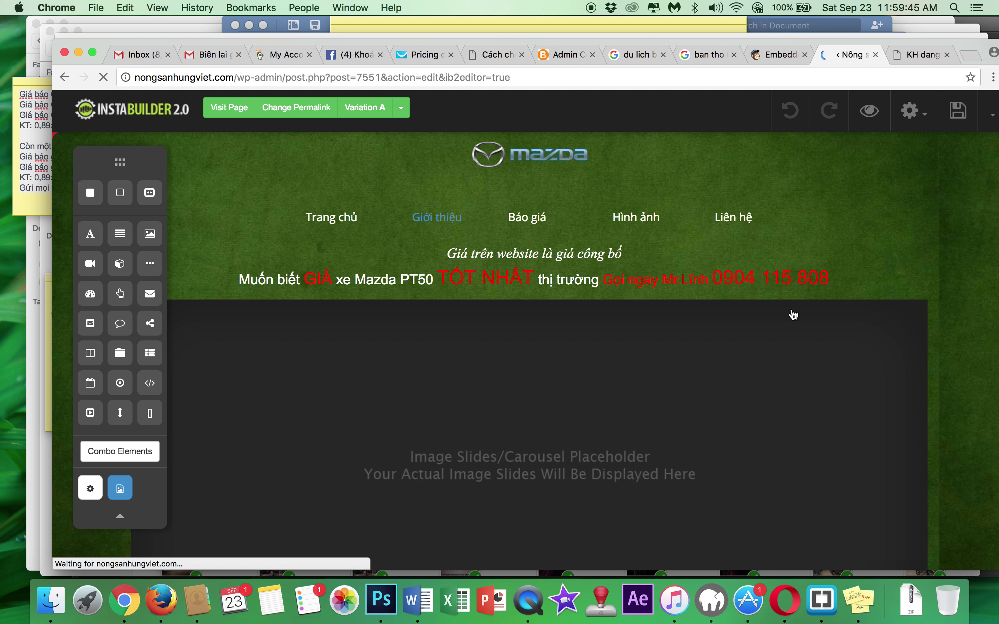
scroll(793, 314, "down", 20)
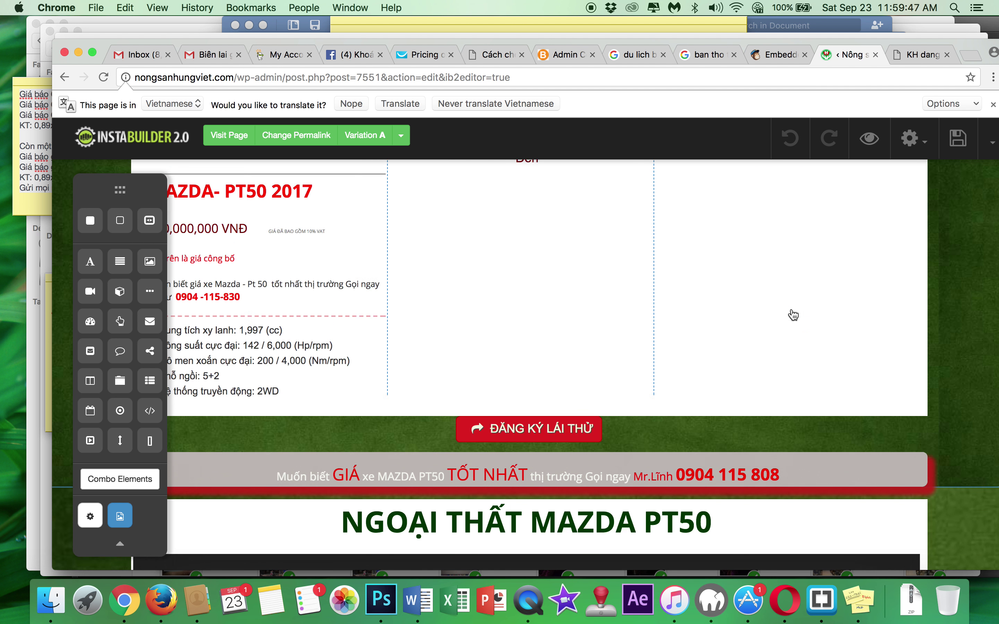
scroll(793, 315, "down", 10)
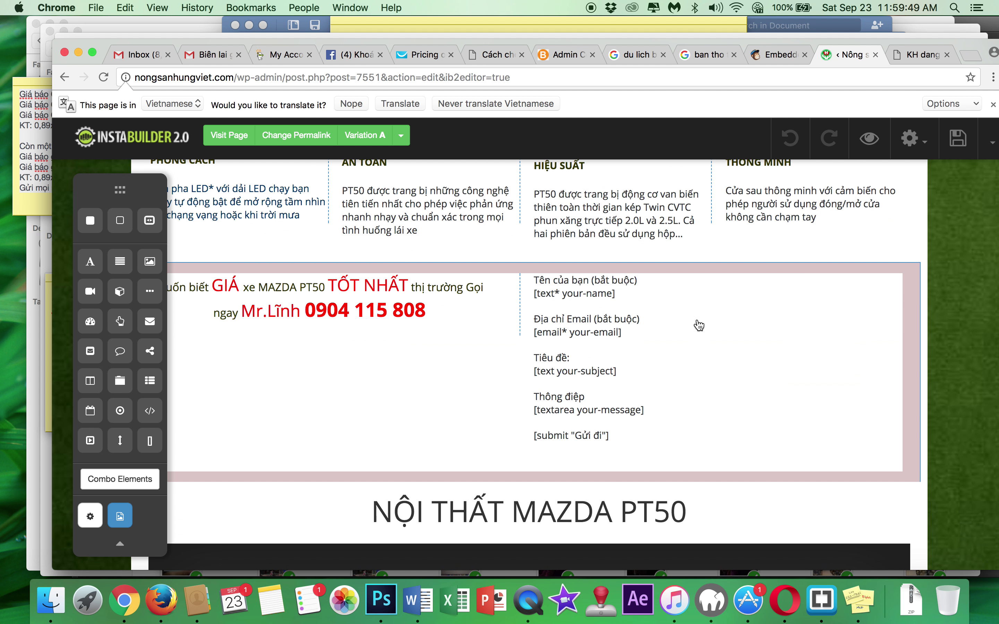
left_click(605, 350)
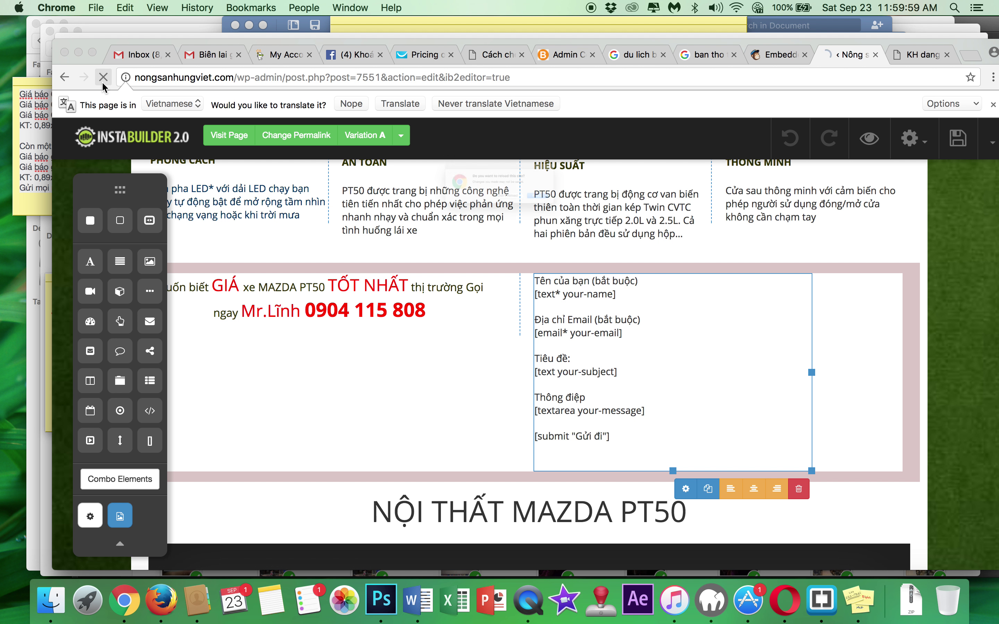
- Reload the editor and scroll down to the existing four-field contact form
key("super+r")
left_click(601, 215)
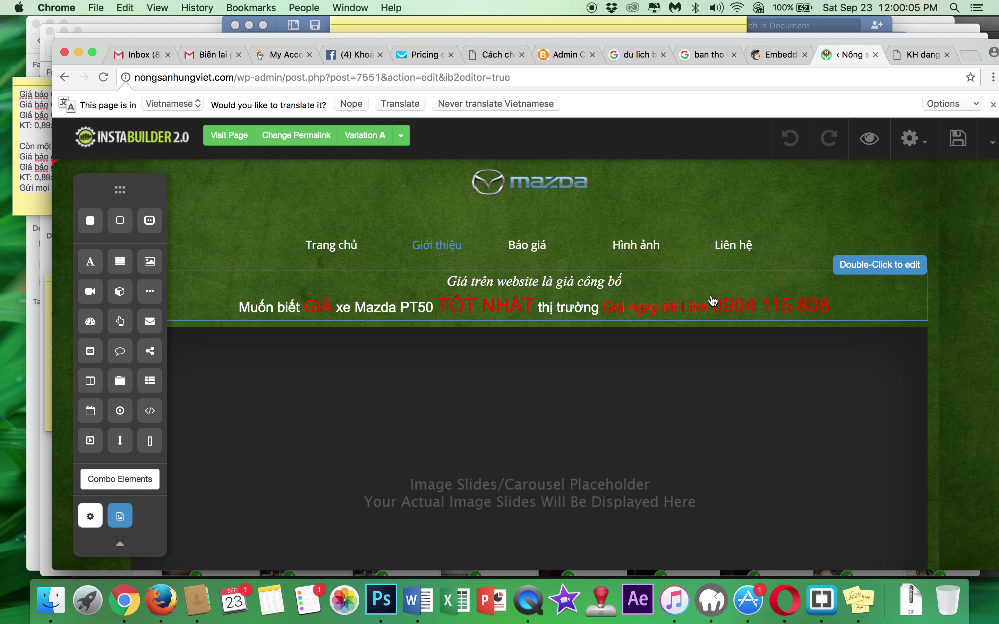
scroll(713, 302, "down", 10)
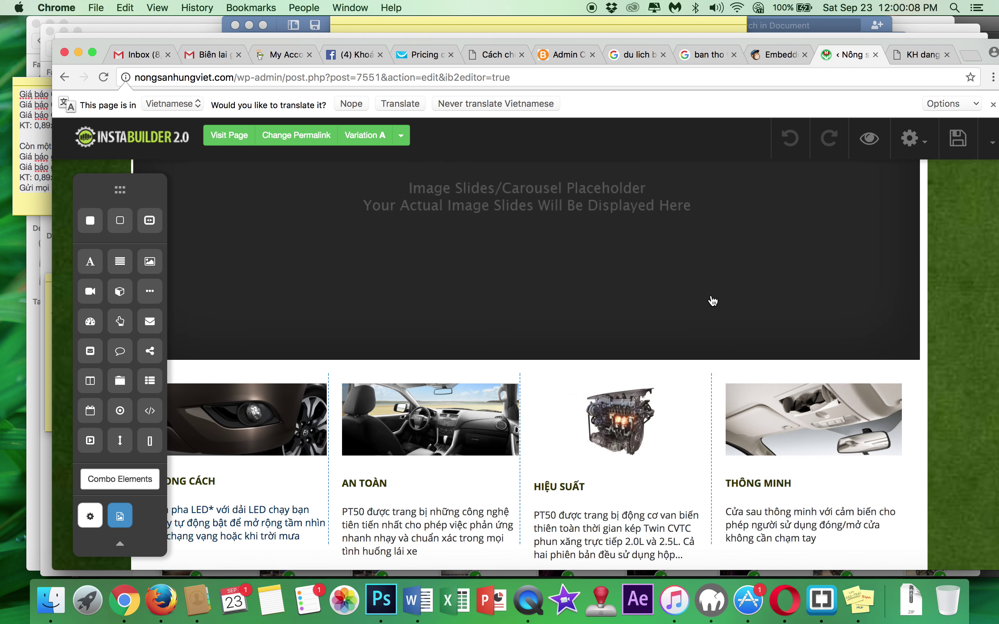
scroll(713, 302, "down", 10)
mouse_move(629, 289)
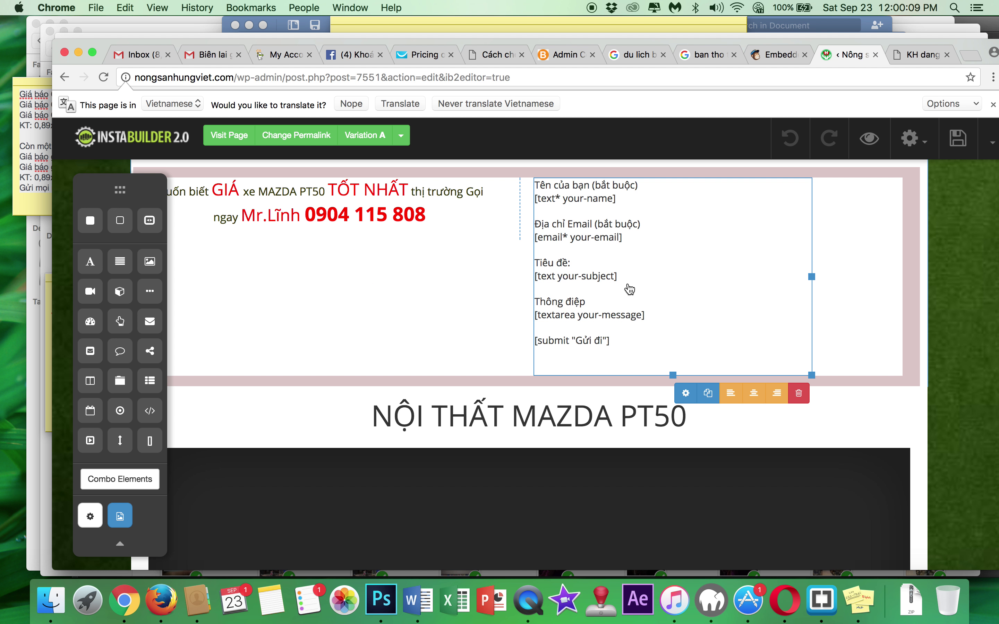
- Replace the contact form element's code with the pasted MailChimp embed code
left_click(686, 393)
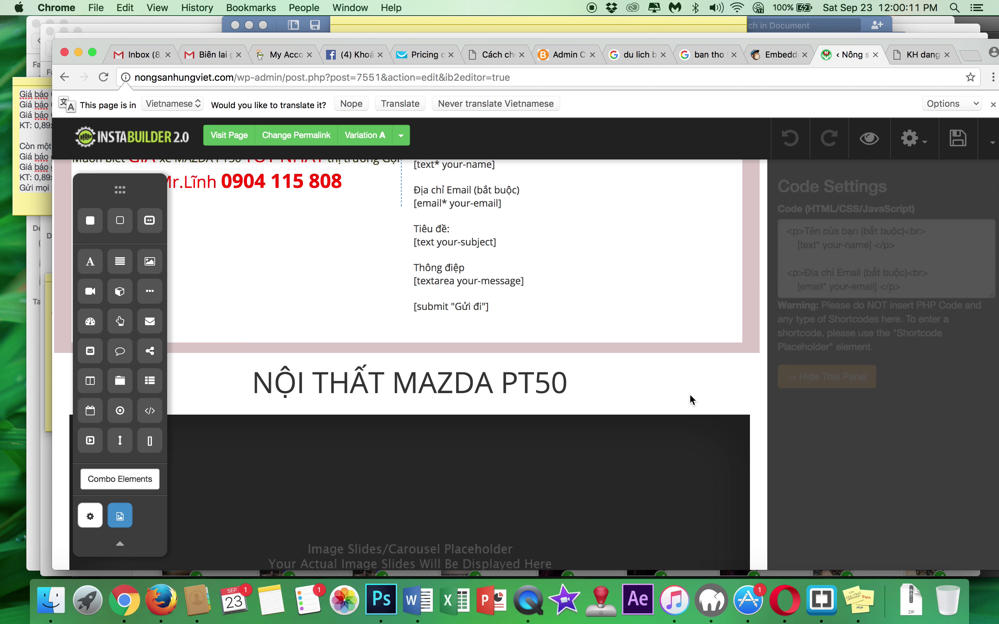
left_click(899, 249)
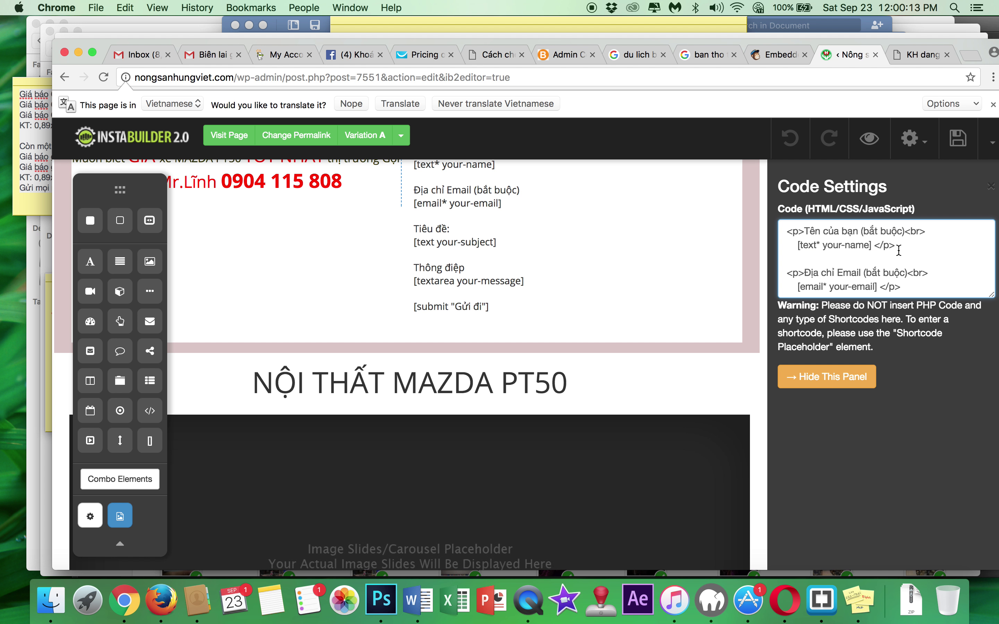
key("super+a")
key("BackSpace")
key("super+v")
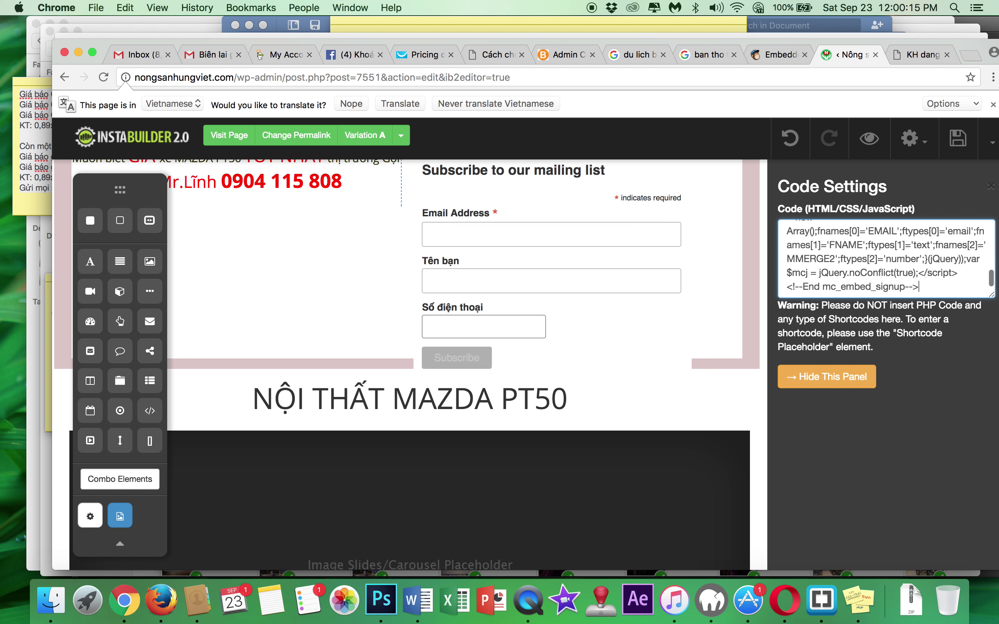
left_click(832, 377)
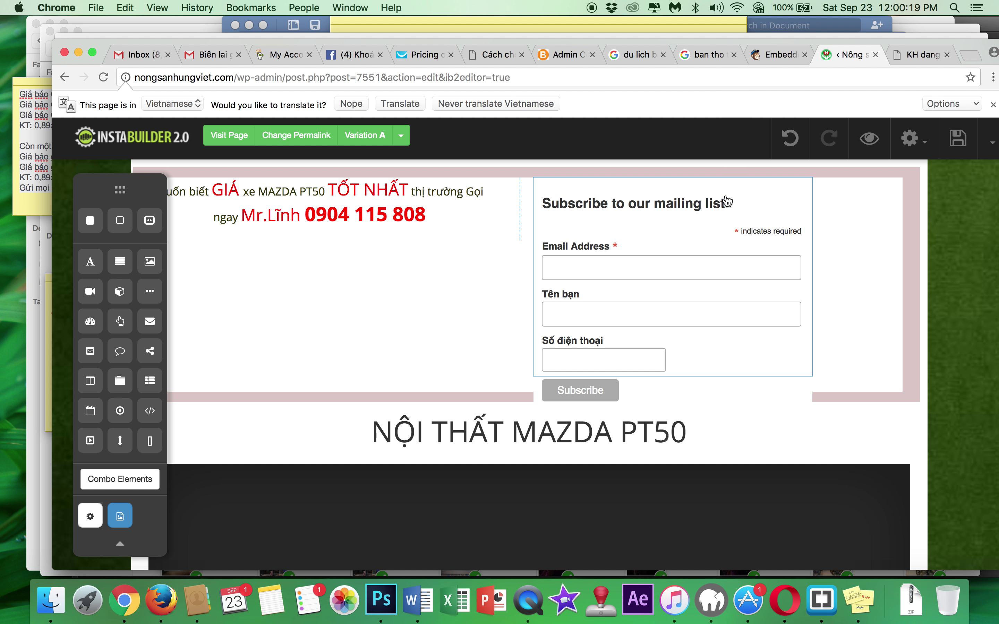
- Reopen the new subscribe form's code settings and look through the pasted MailChimp code
left_click(728, 202)
left_click(686, 394)
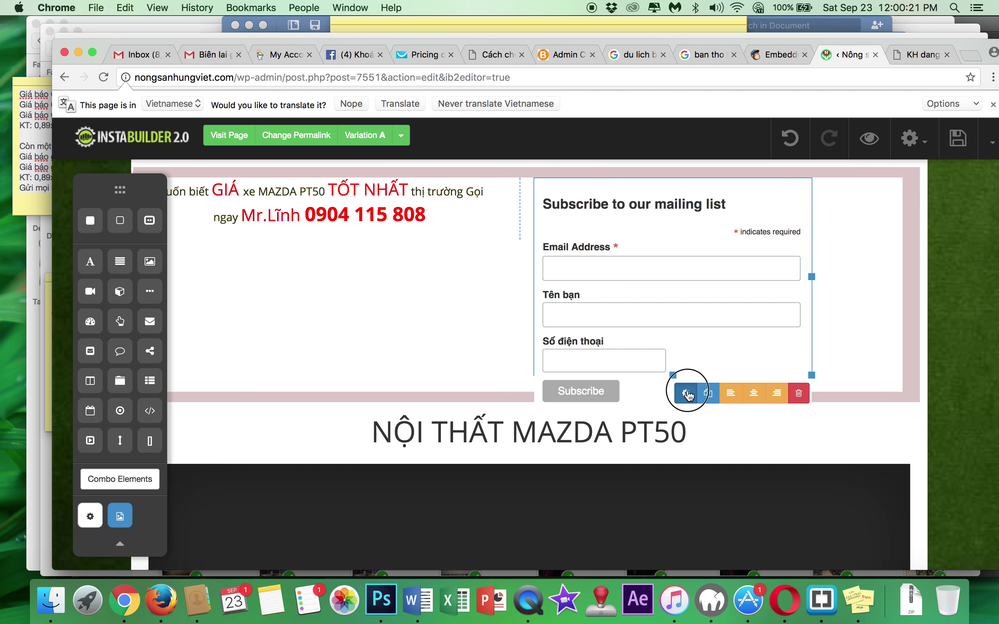
scroll(887, 260, "up", 10)
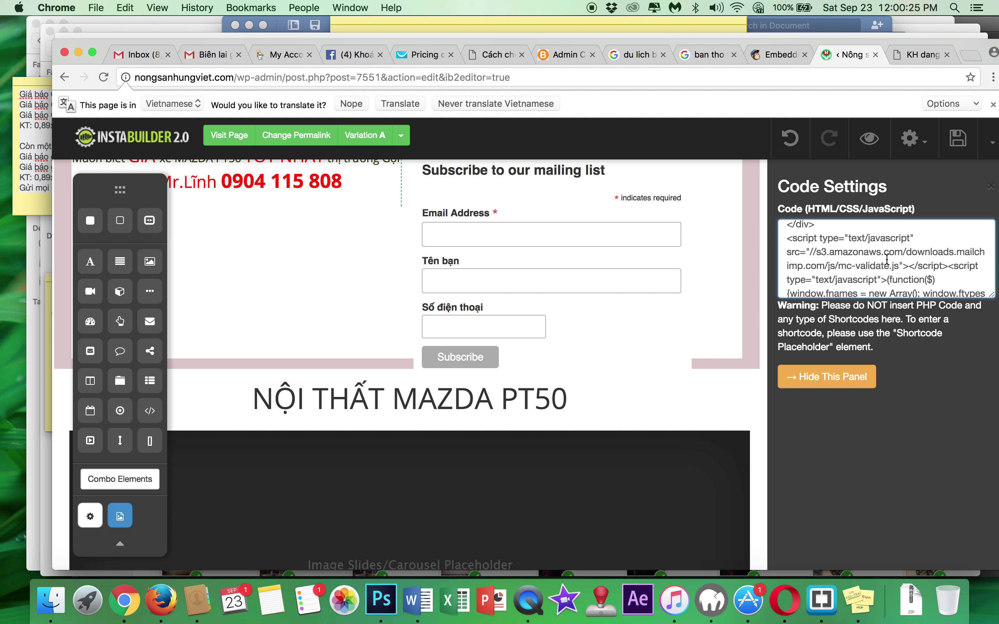
scroll(887, 259, "up", 5)
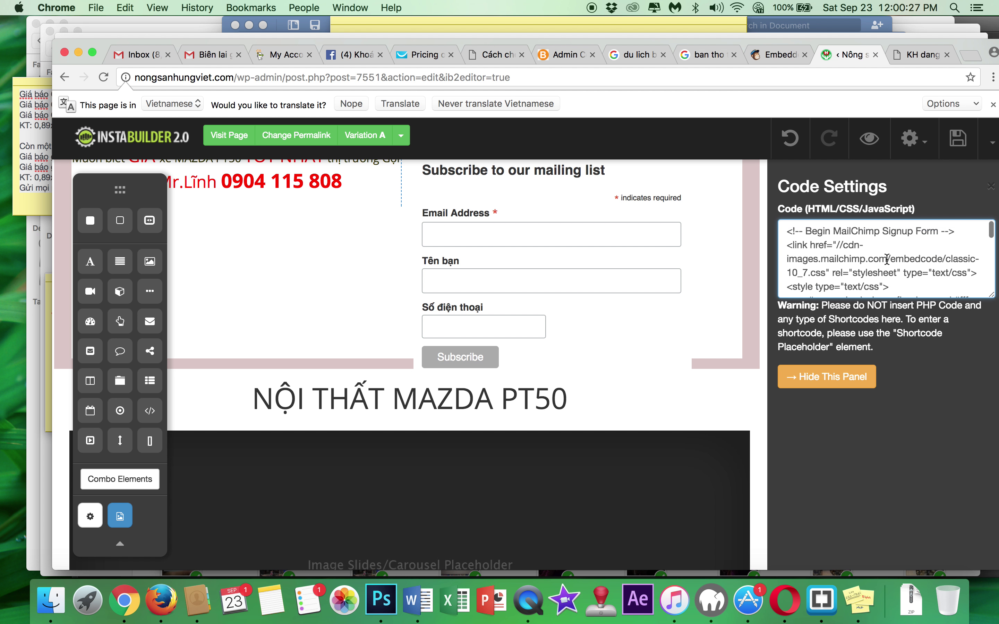
scroll(887, 260, "up", 5)
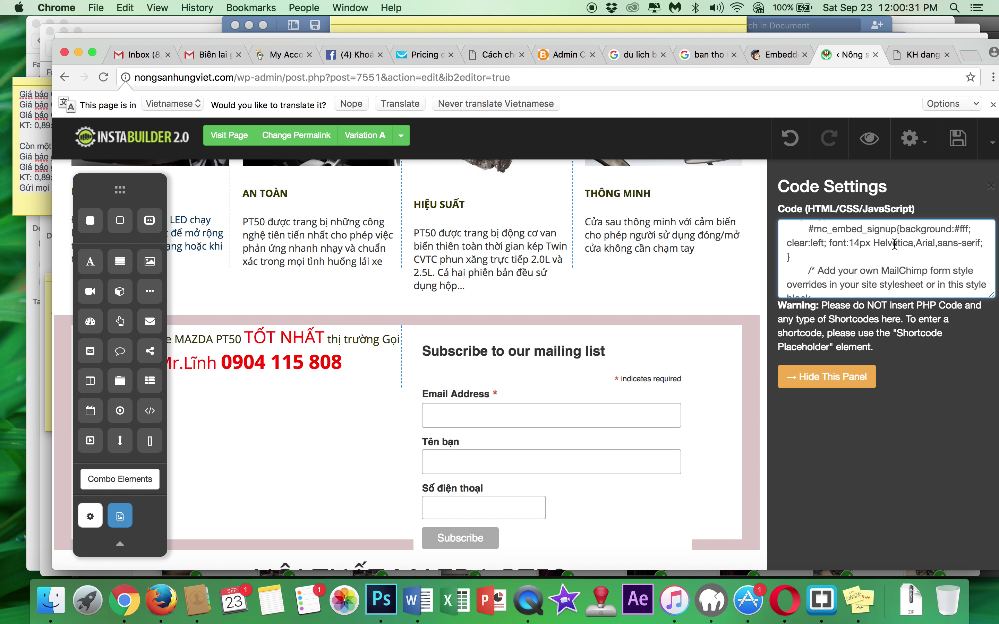
scroll(895, 244, "down", 1)
scroll(895, 243, "down", 1)
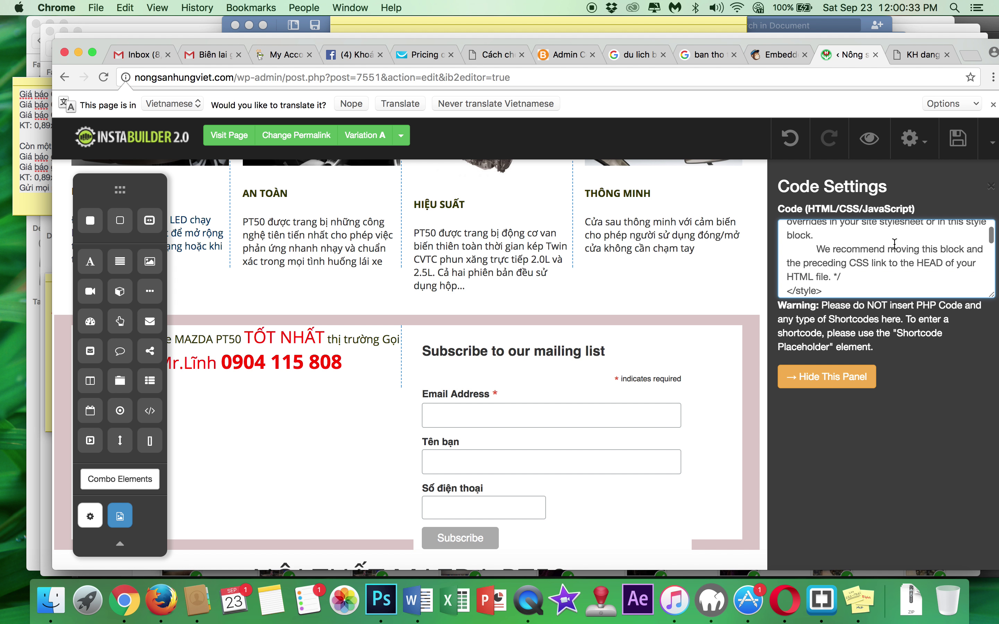
scroll(894, 243, "down", 3)
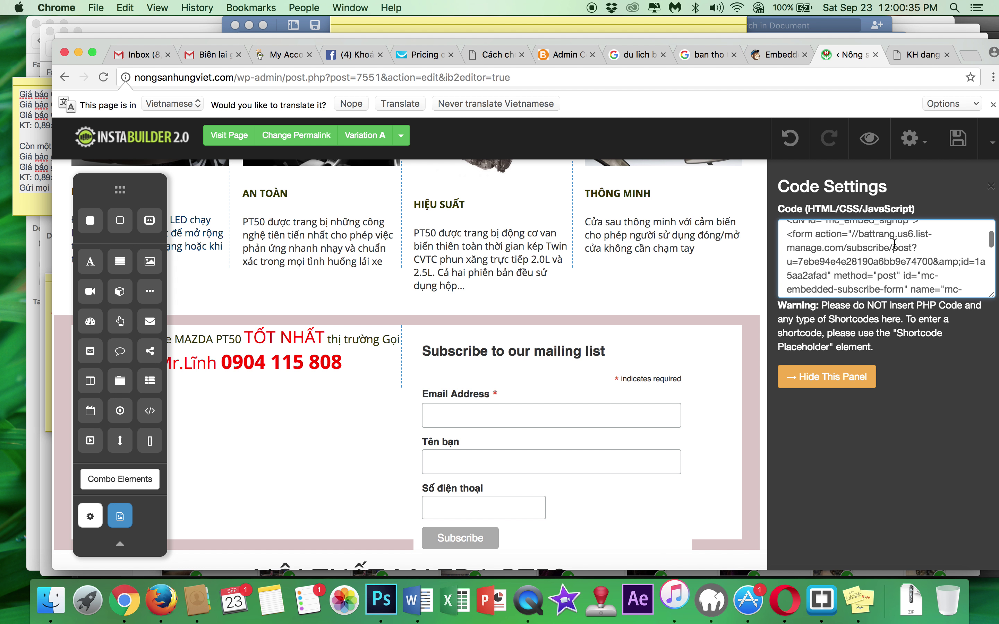
scroll(894, 243, "down", 5)
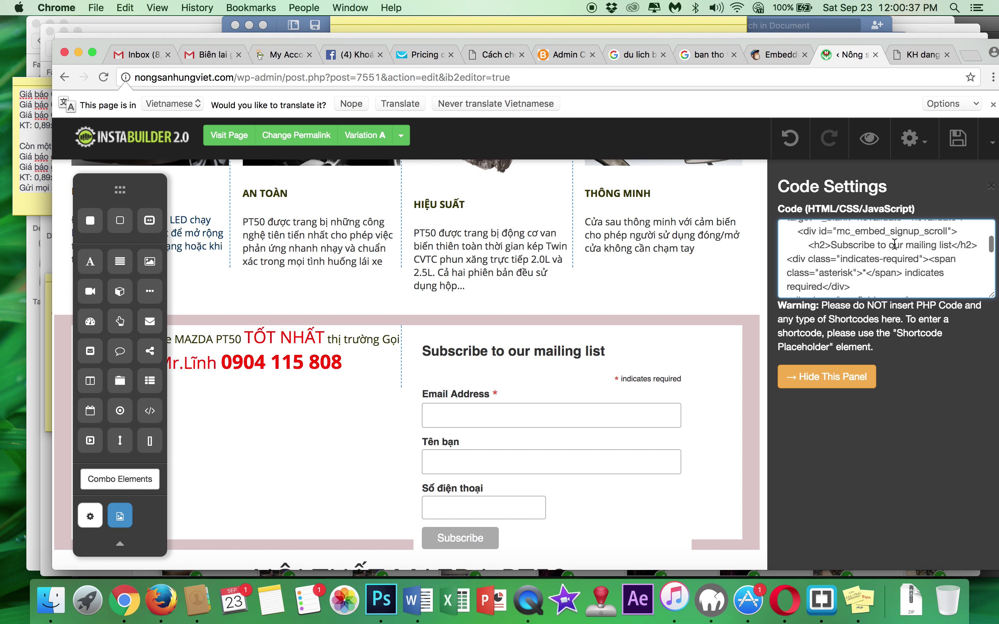
scroll(894, 244, "down", 2)
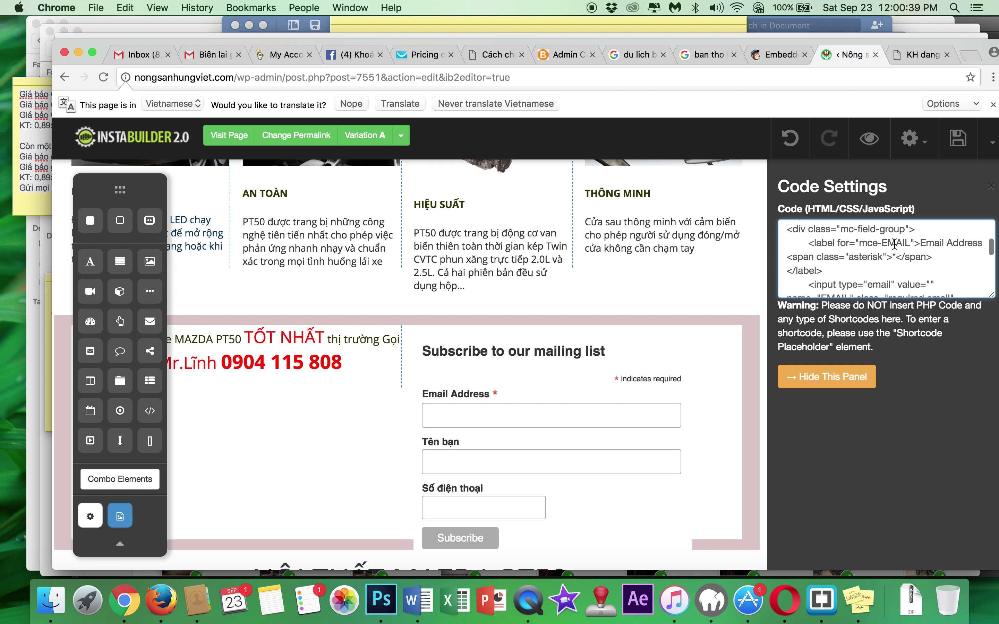
scroll(895, 244, "up", 1)
scroll(894, 244, "up", 2)
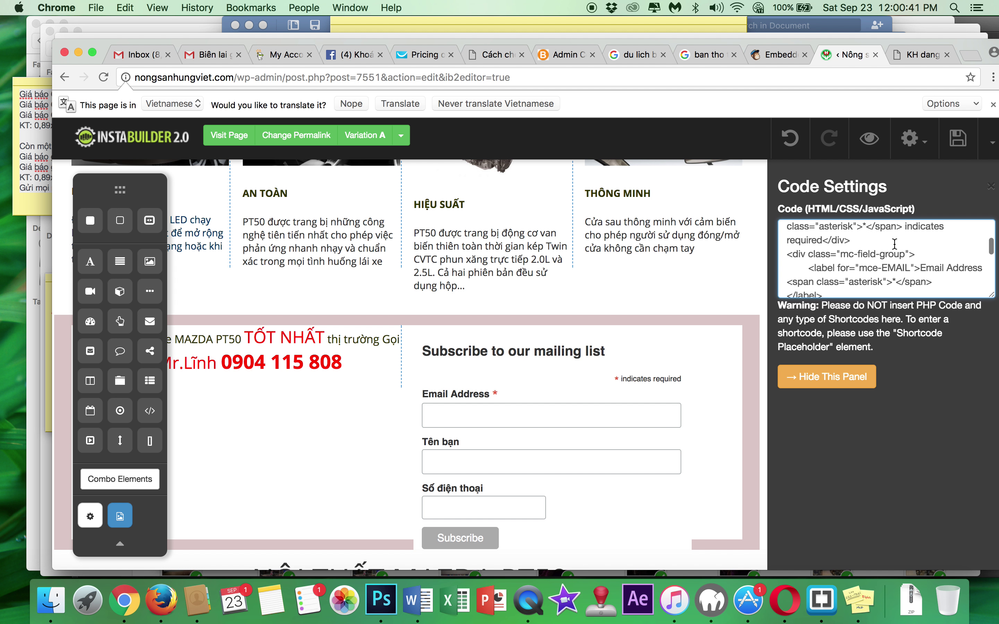
scroll(895, 244, "up", 2)
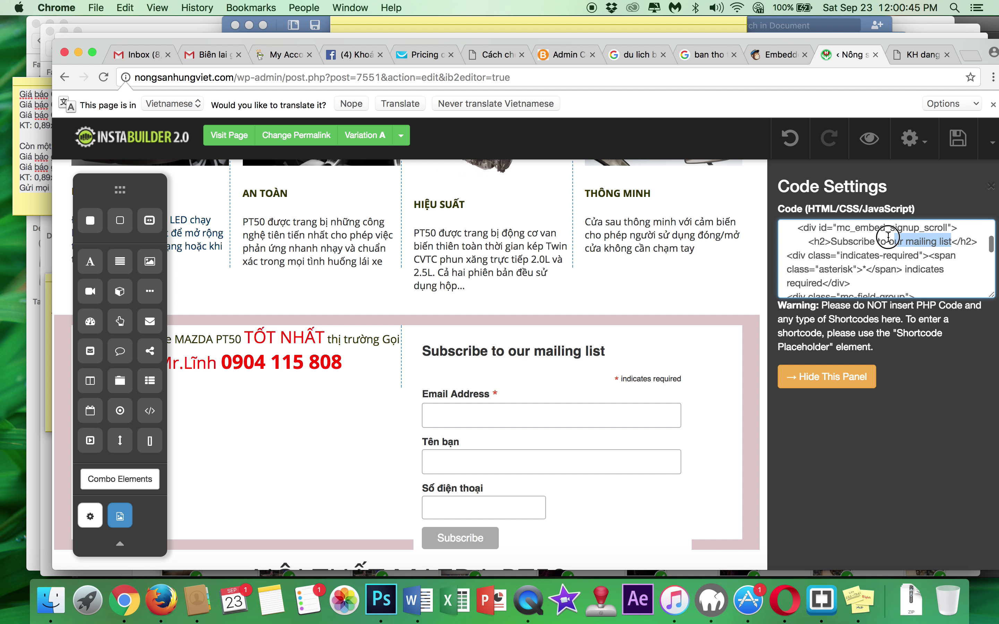
- Replace the h2 text 'Subscribe to our mailing list' with 'Đăng ký nhận báo'
left_click_drag(889, 237, 833, 238)
type("Đăng ký n")
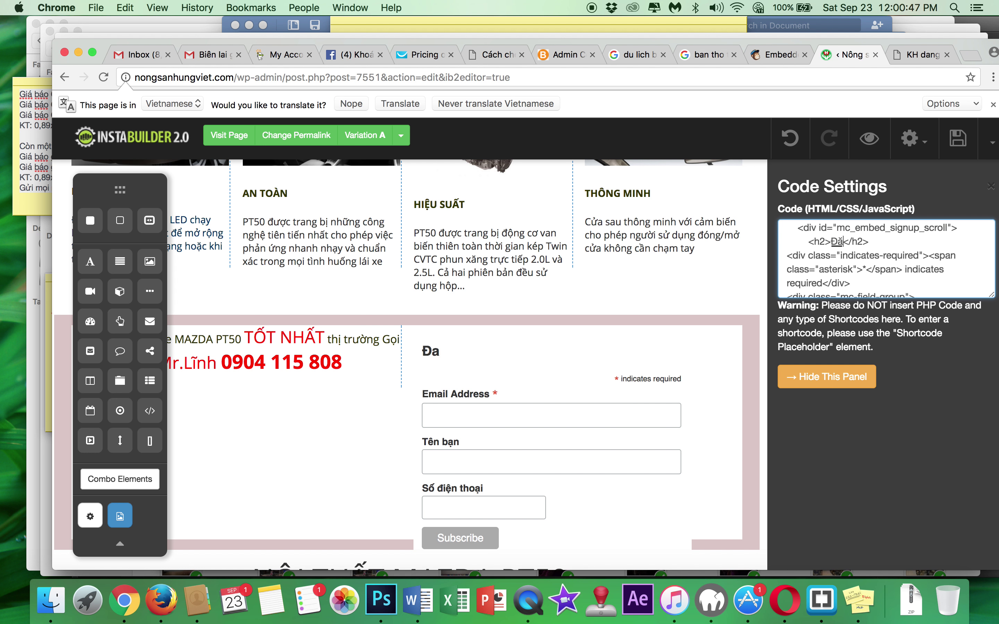
type("hận báo giá")
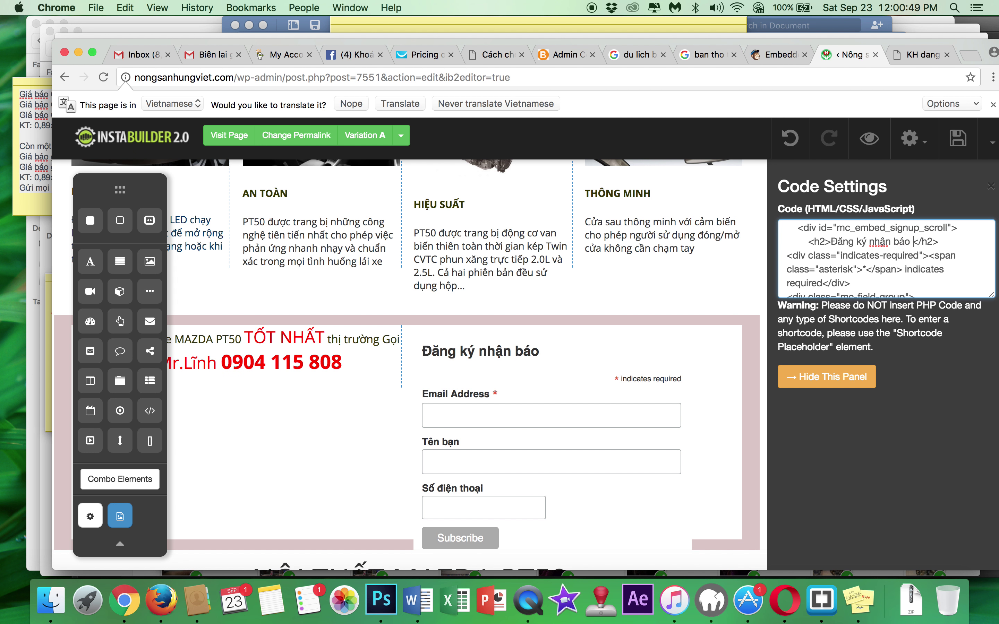